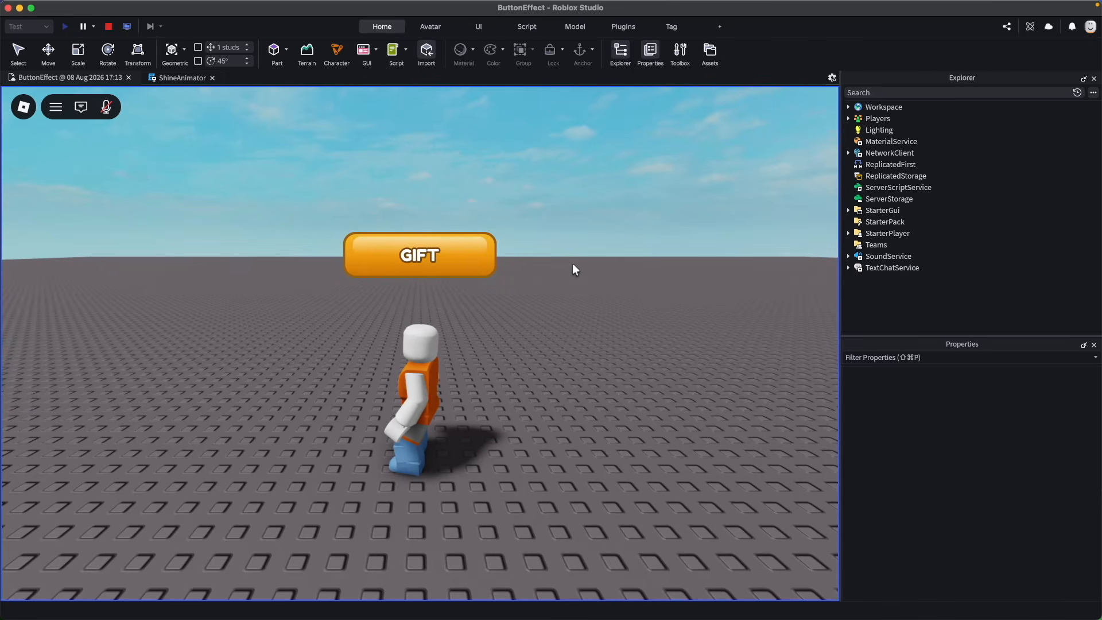
key(s)
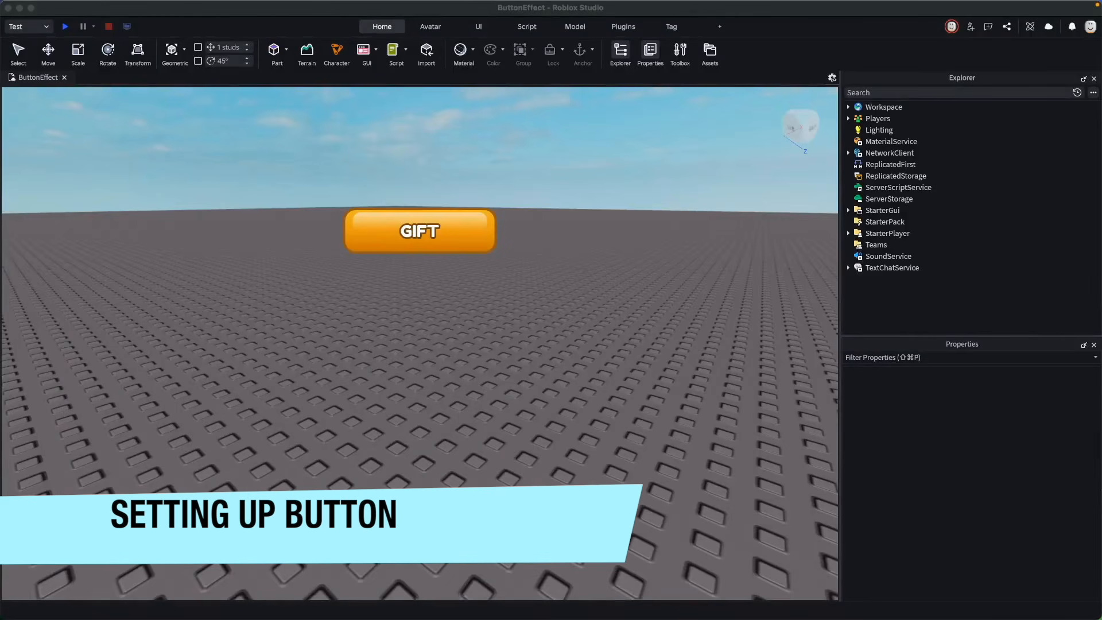
Expand StarterGui down to GradientButton and examine the child objects that make up the button.
click(893, 210)
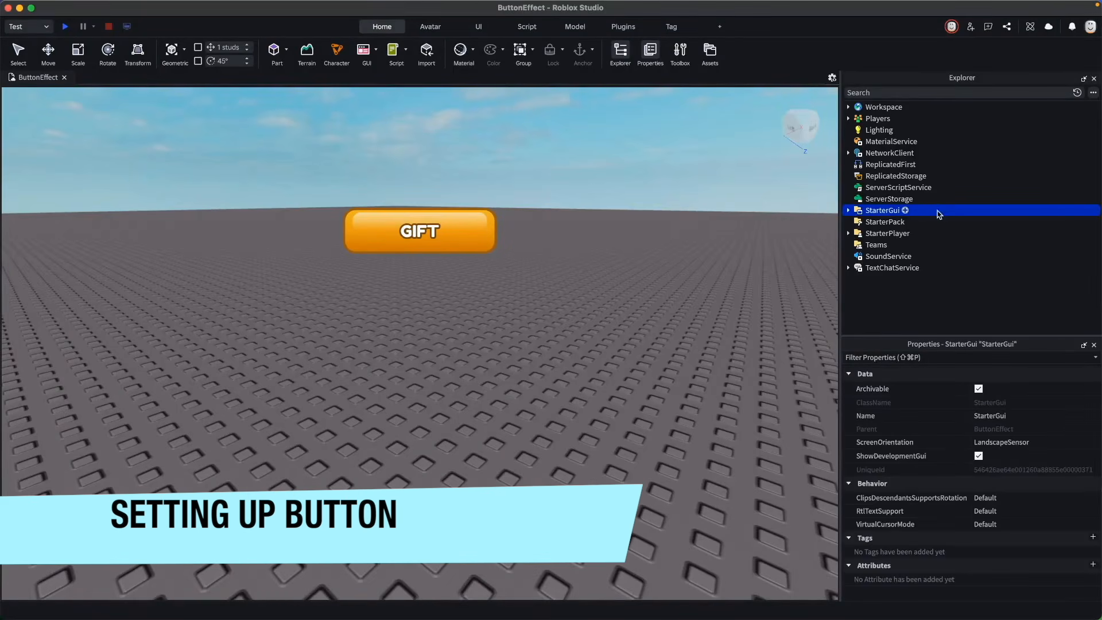
click(849, 210)
click(930, 224)
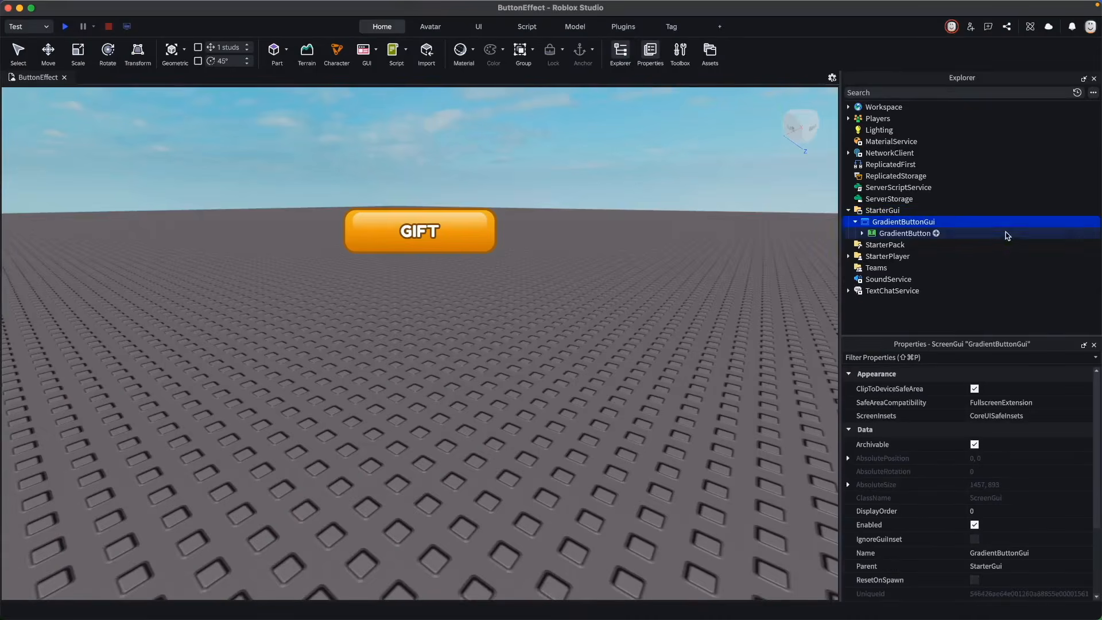
click(975, 234)
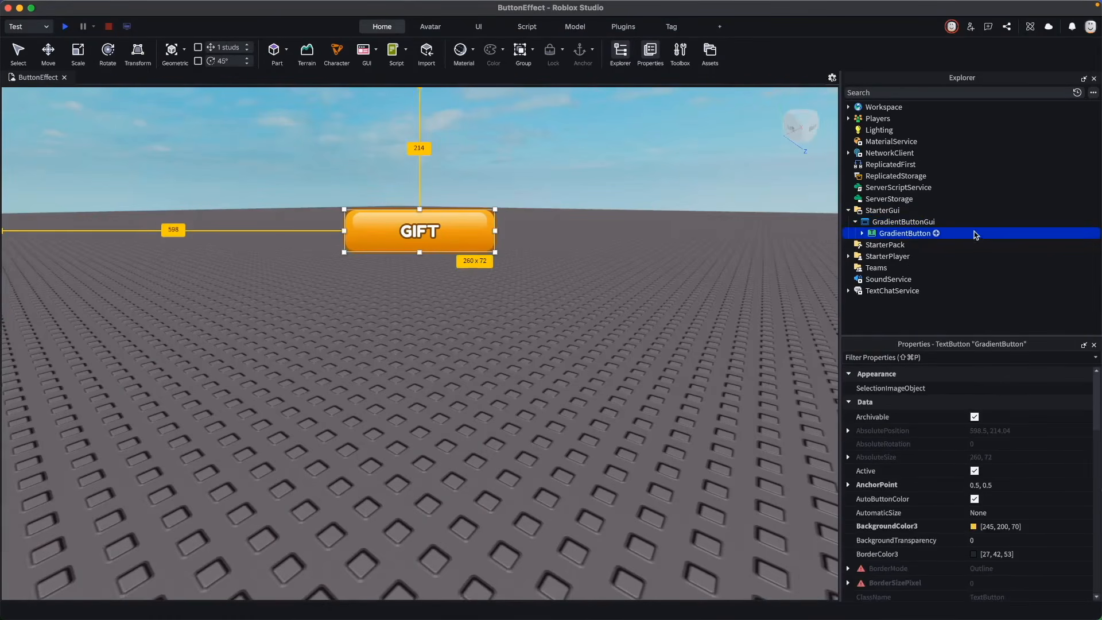
click(863, 233)
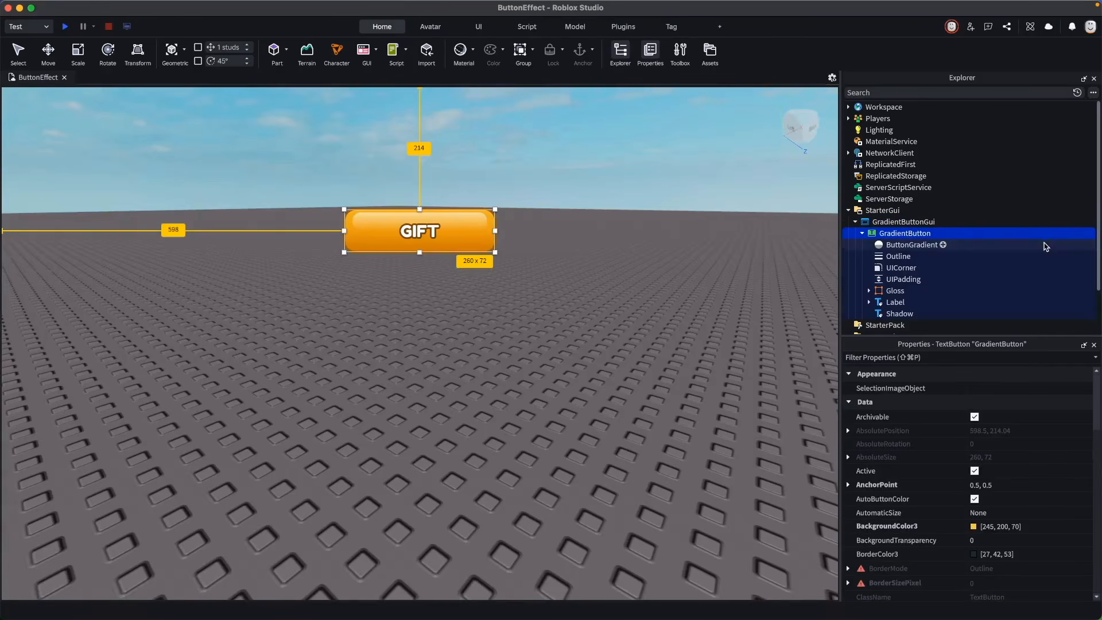
click(1050, 268)
click(1060, 279)
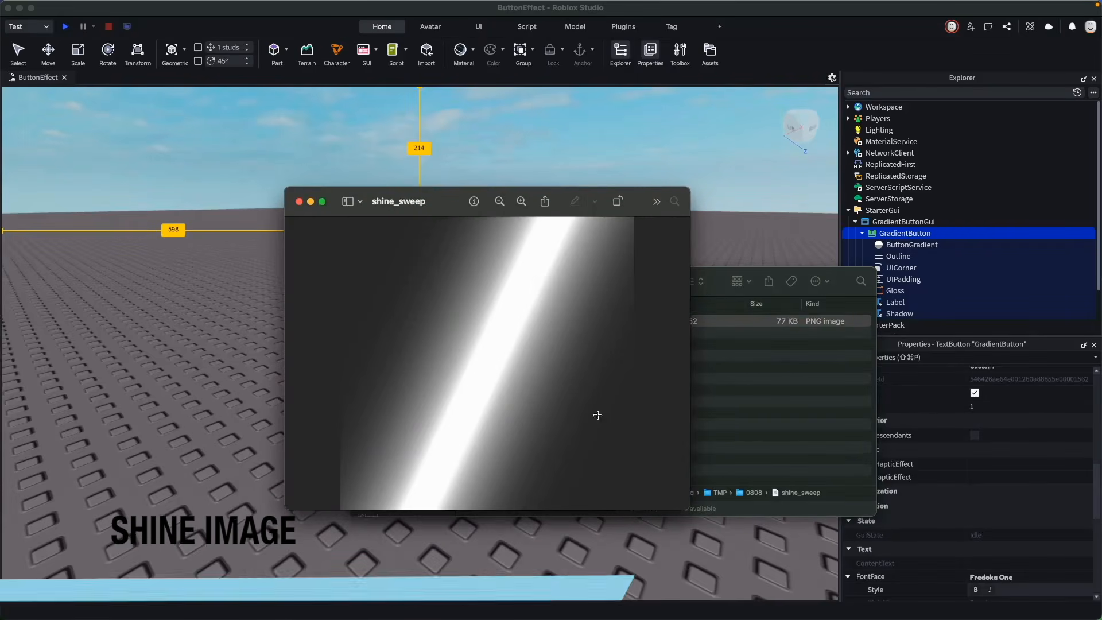
View the shine_sweep image in an enlarged preview, then close the preview and the file window.
drag(687, 507, 823, 584)
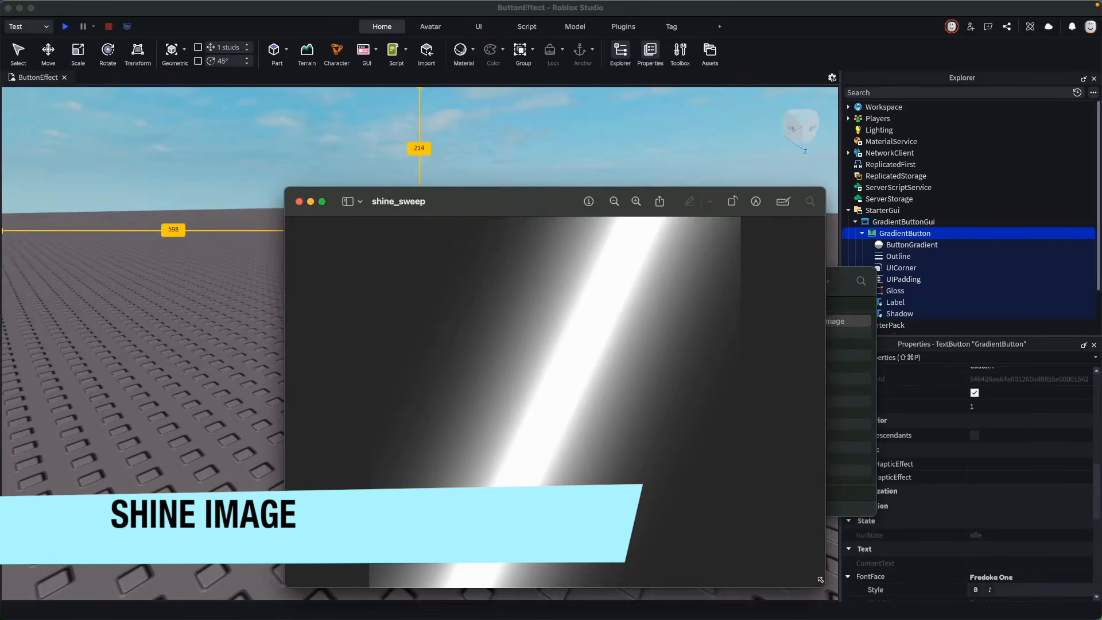
drag(522, 204, 492, 157)
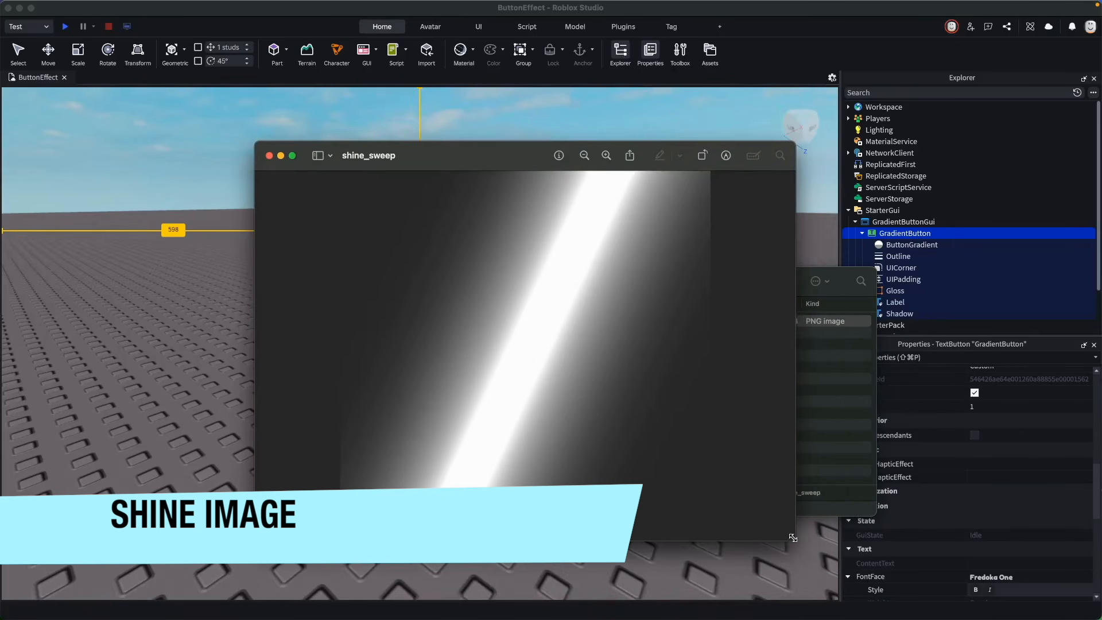
drag(793, 538, 813, 552)
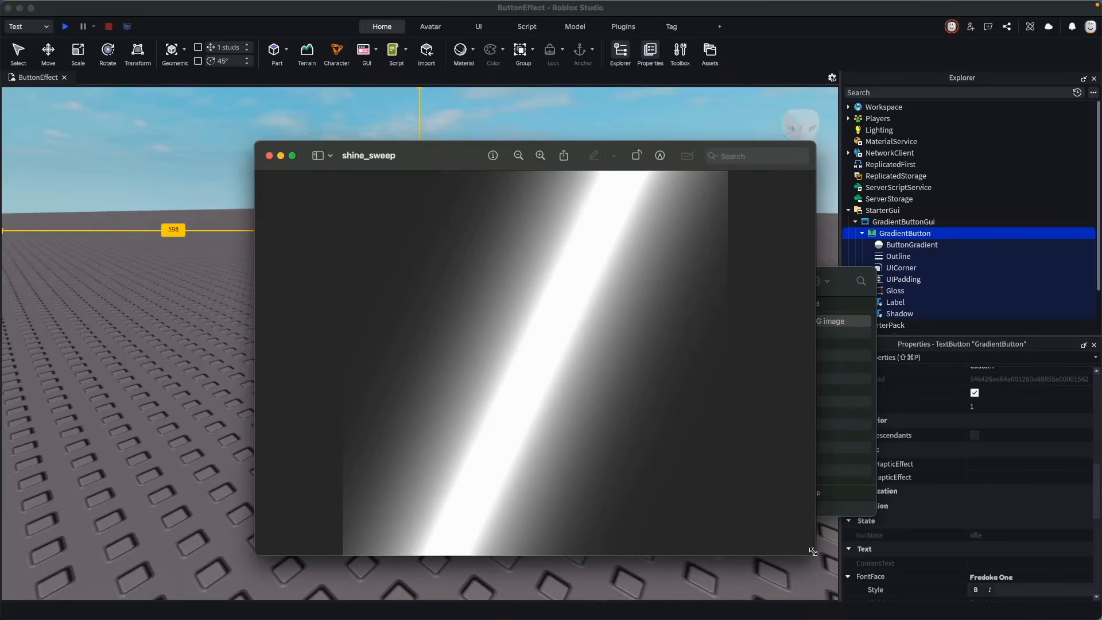
click(270, 156)
click(374, 281)
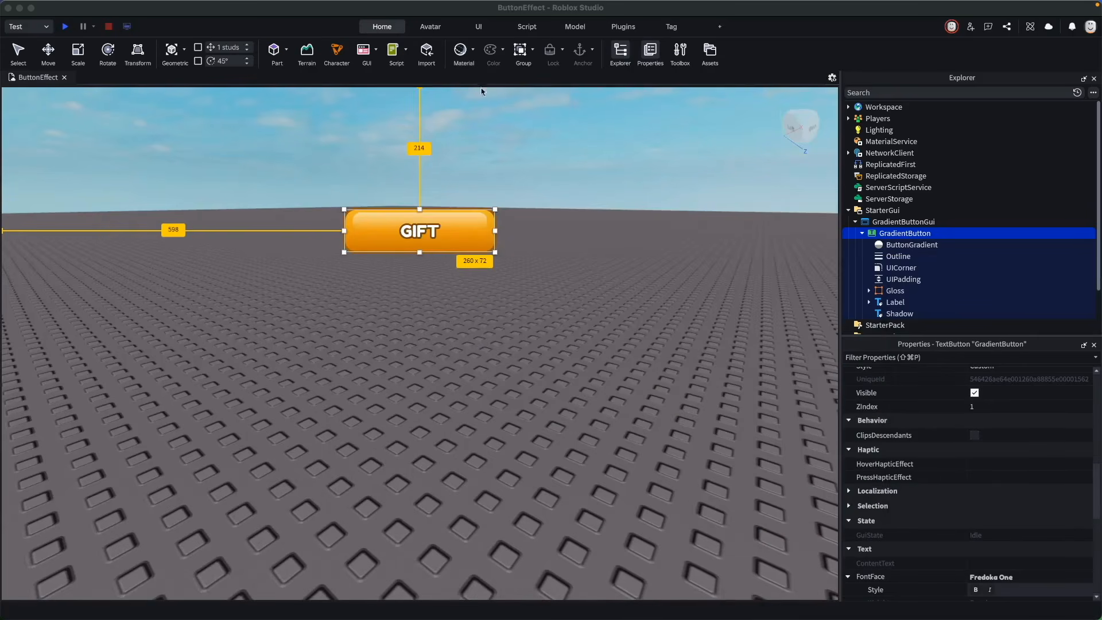
Open the Asset Manager to reach the uploaded images.
mouse_move(362, 10)
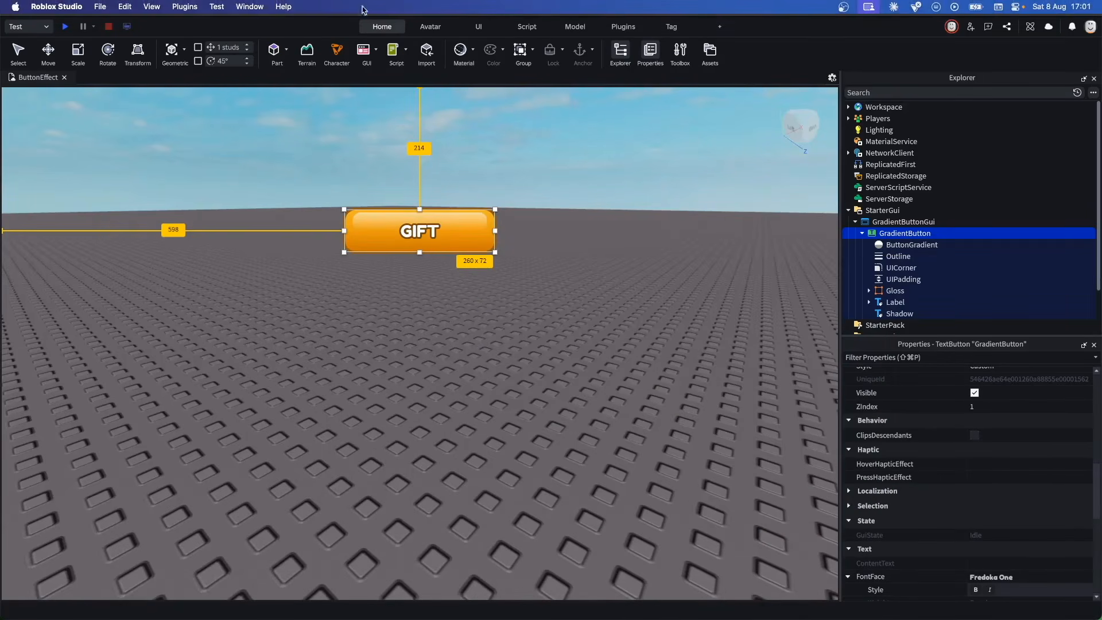
click(238, 6)
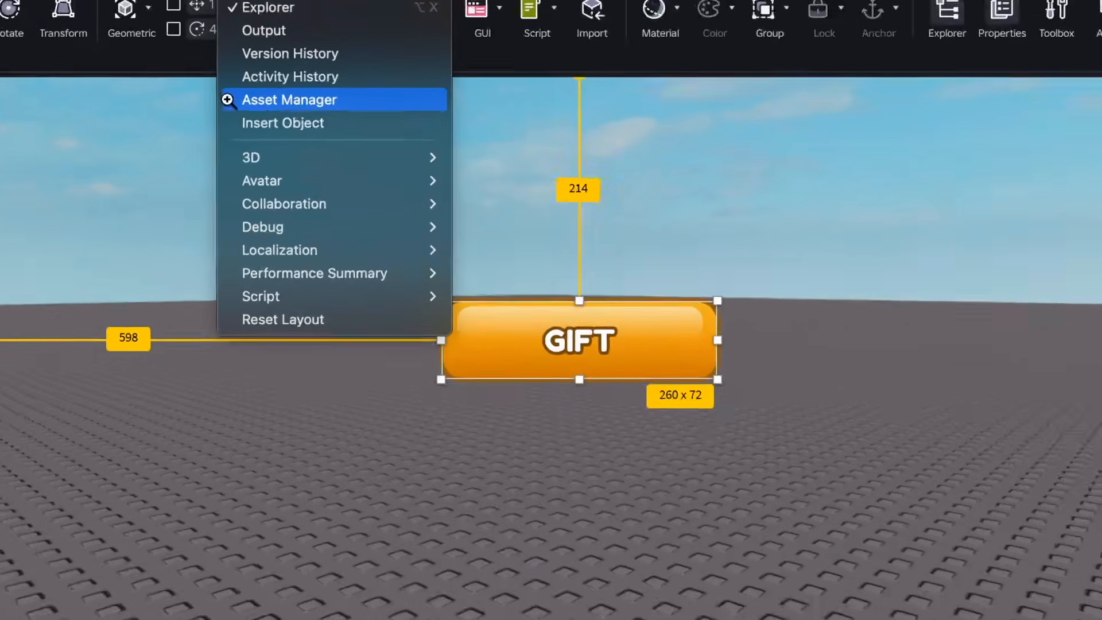
click(231, 101)
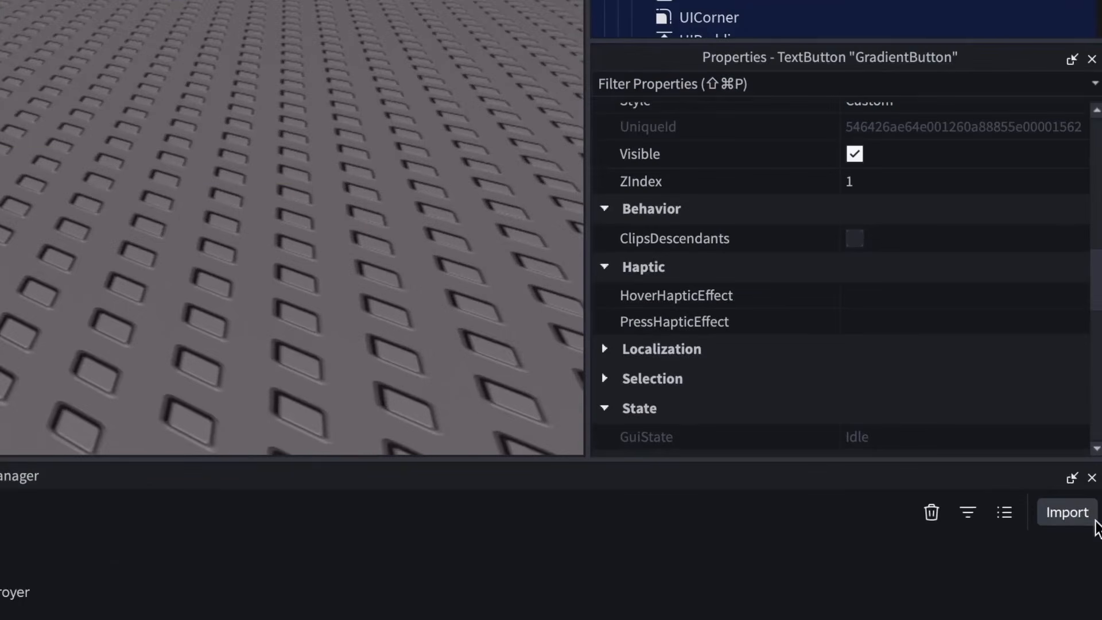
click(1082, 517)
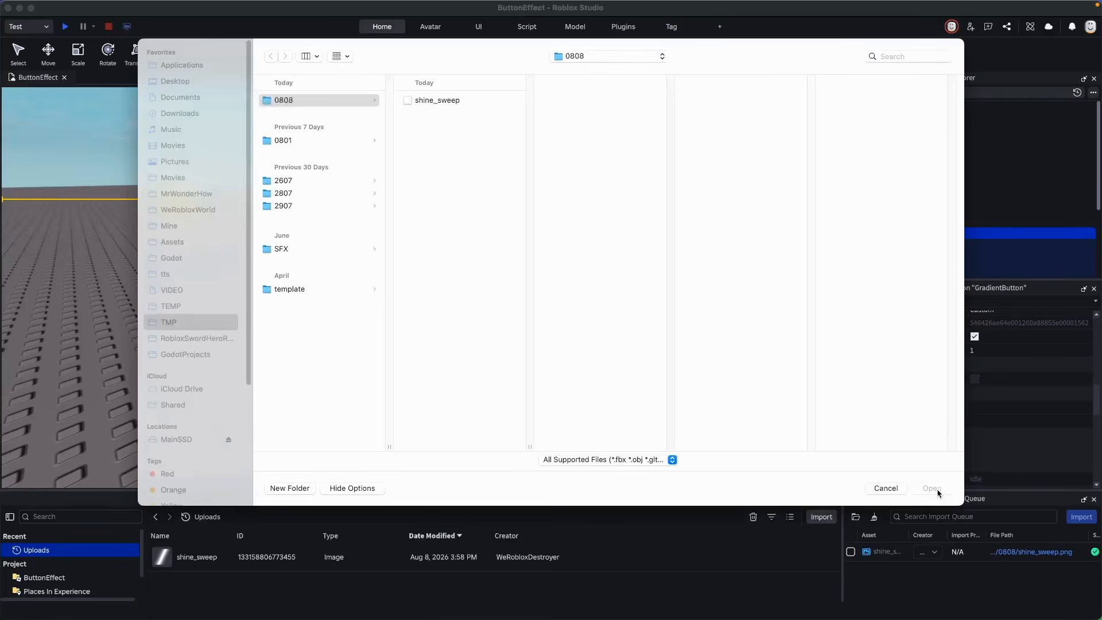
click(469, 101)
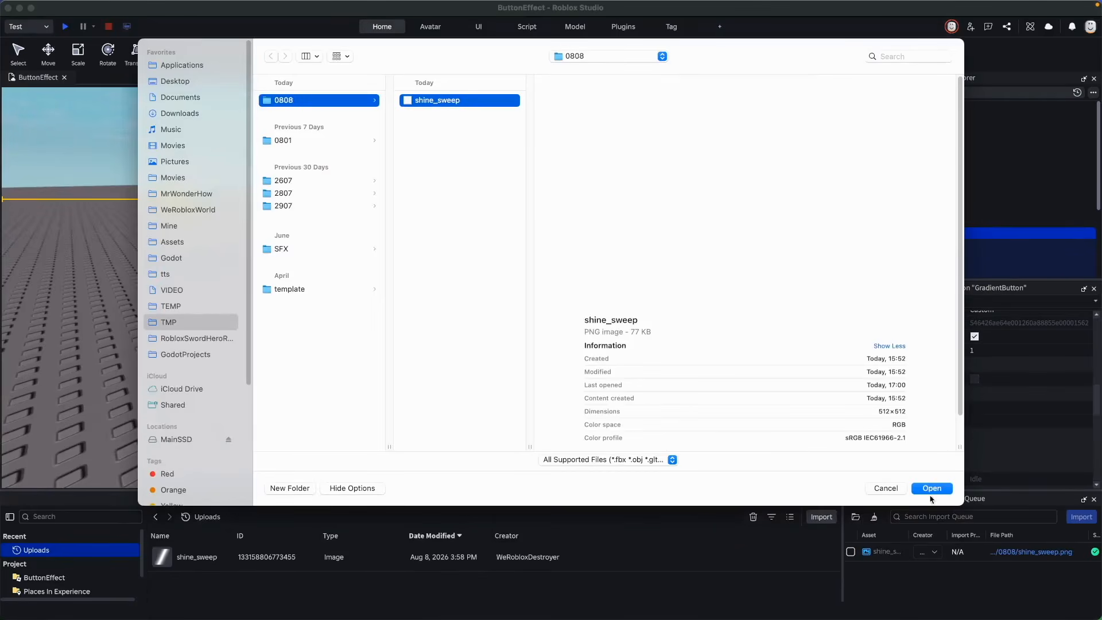
click(877, 489)
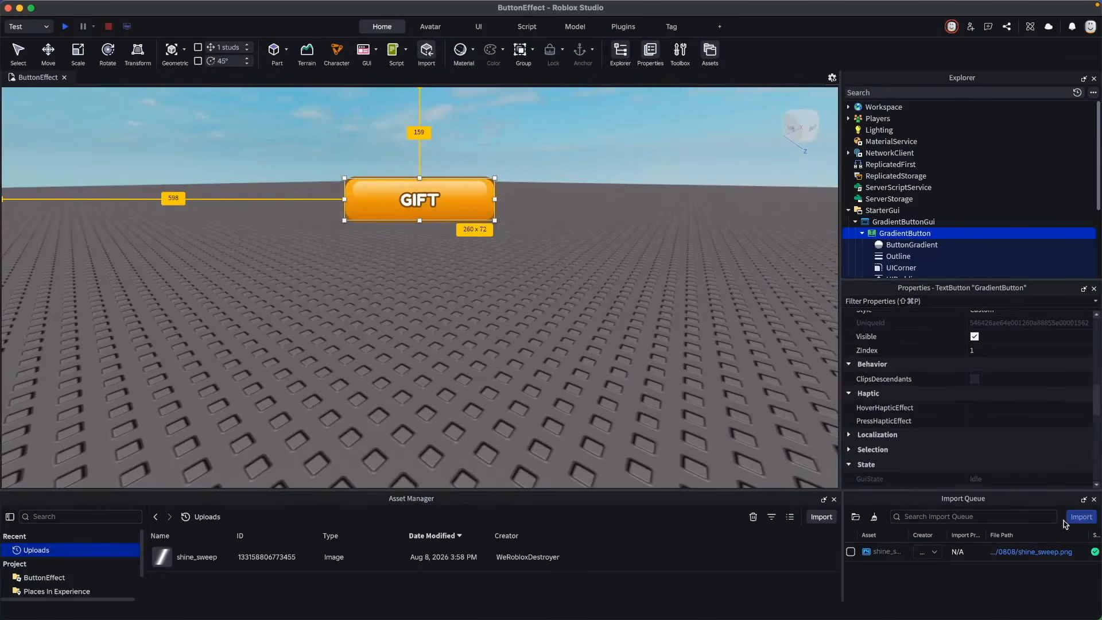
click(1070, 527)
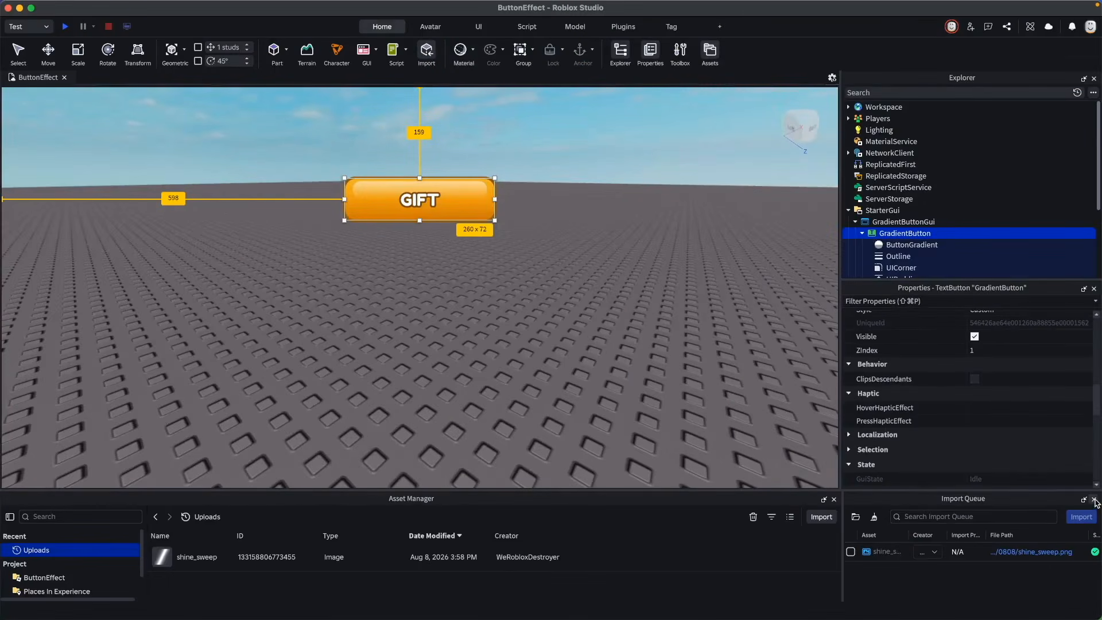
Copy the asset ID of the uploaded shine_sweep image.
click(218, 558)
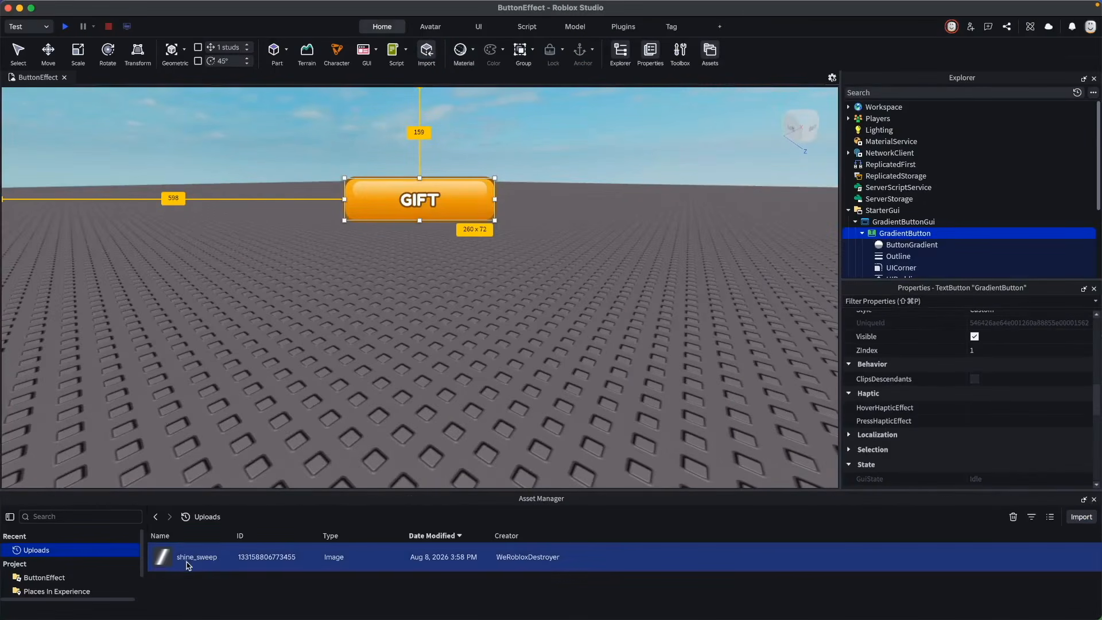
right_click(238, 561)
mouse_move(278, 578)
click(367, 579)
click(430, 597)
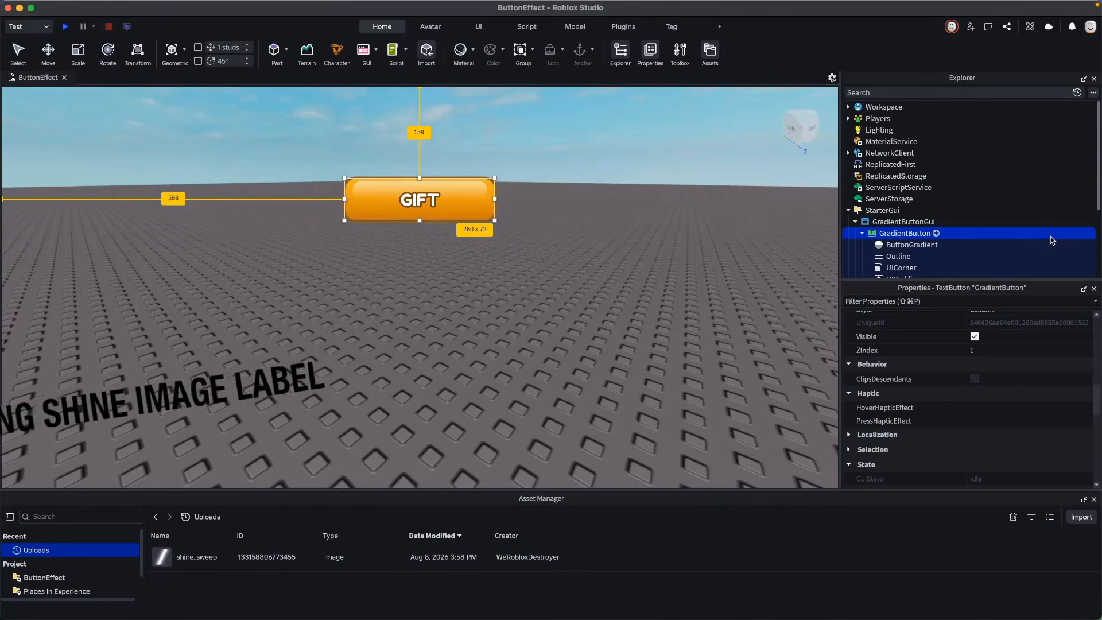
Insert an ImageLabel inside GradientButton and rename it Shine.
scroll(1052, 240, down, 1)
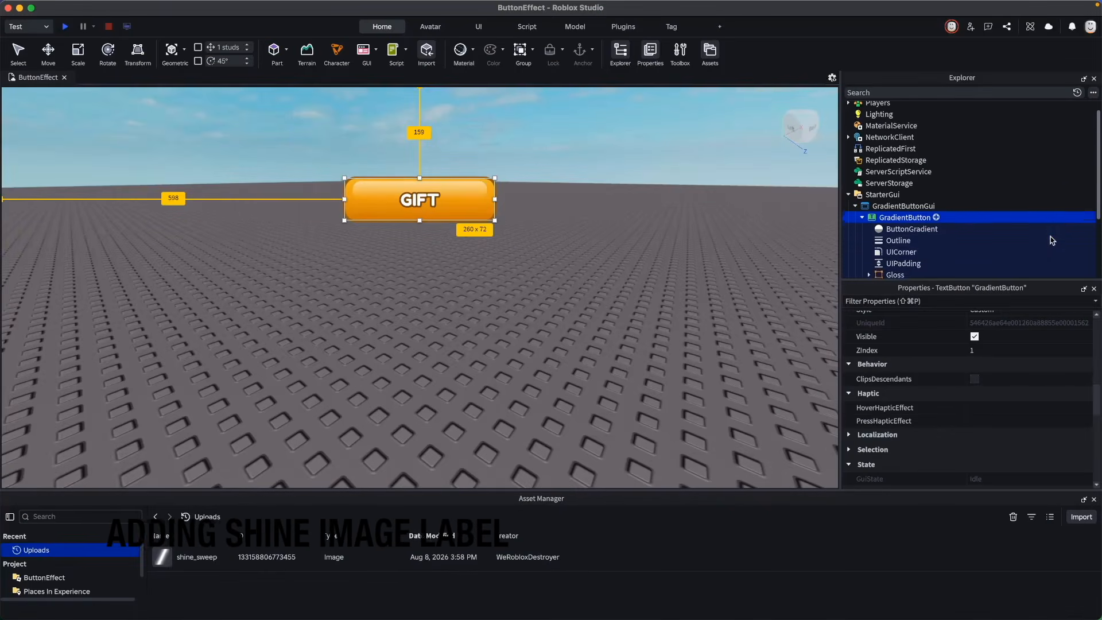
scroll(1052, 240, down, 3)
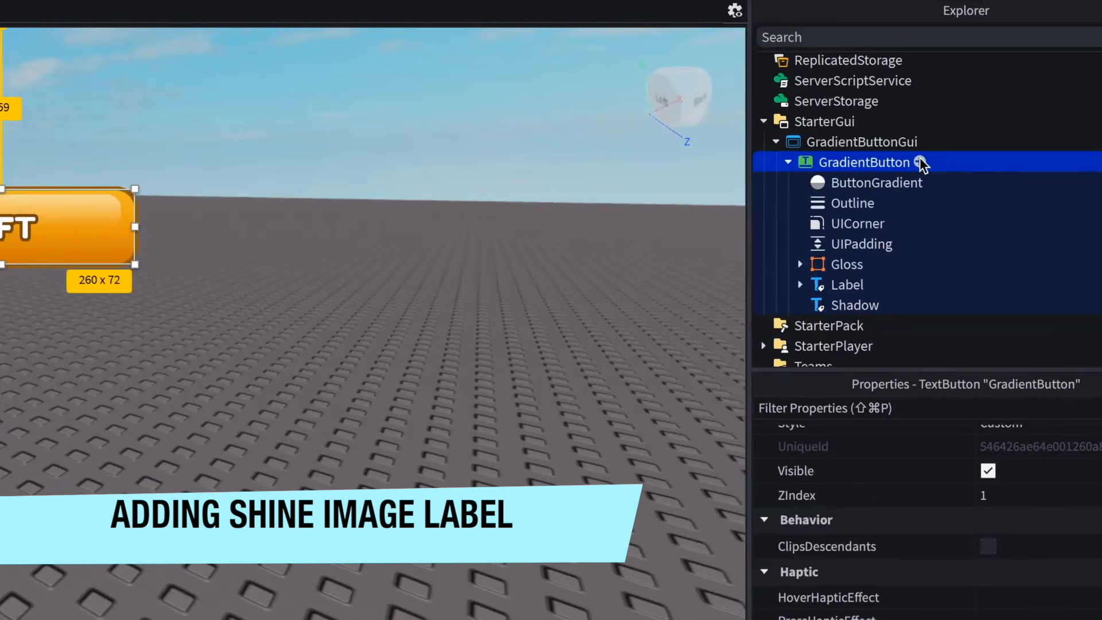
click(936, 163)
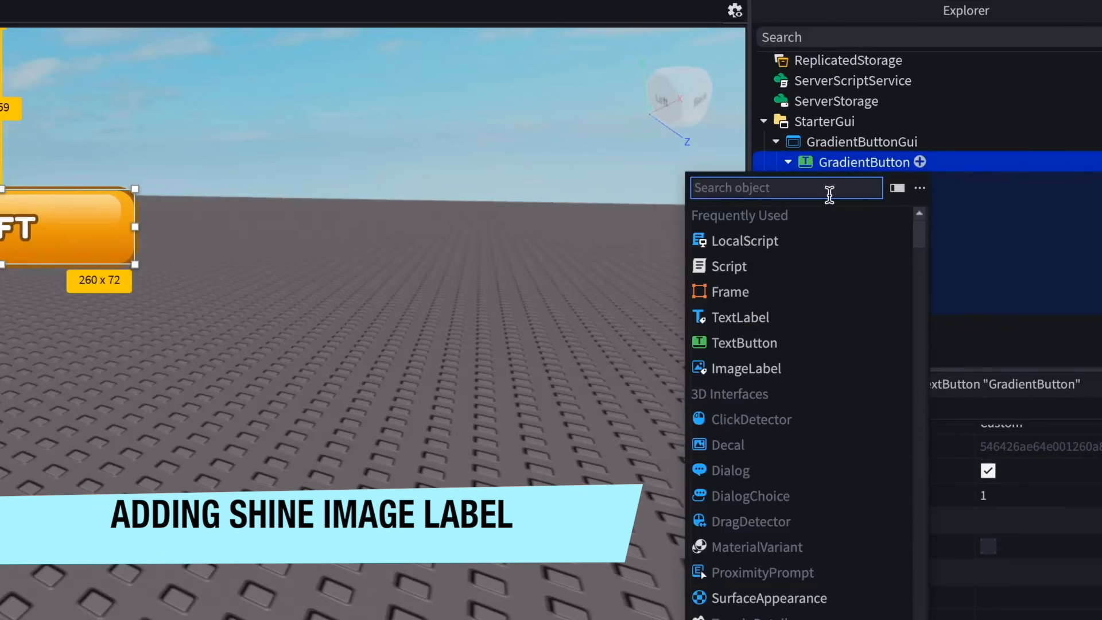
click(791, 375)
double_click(878, 287)
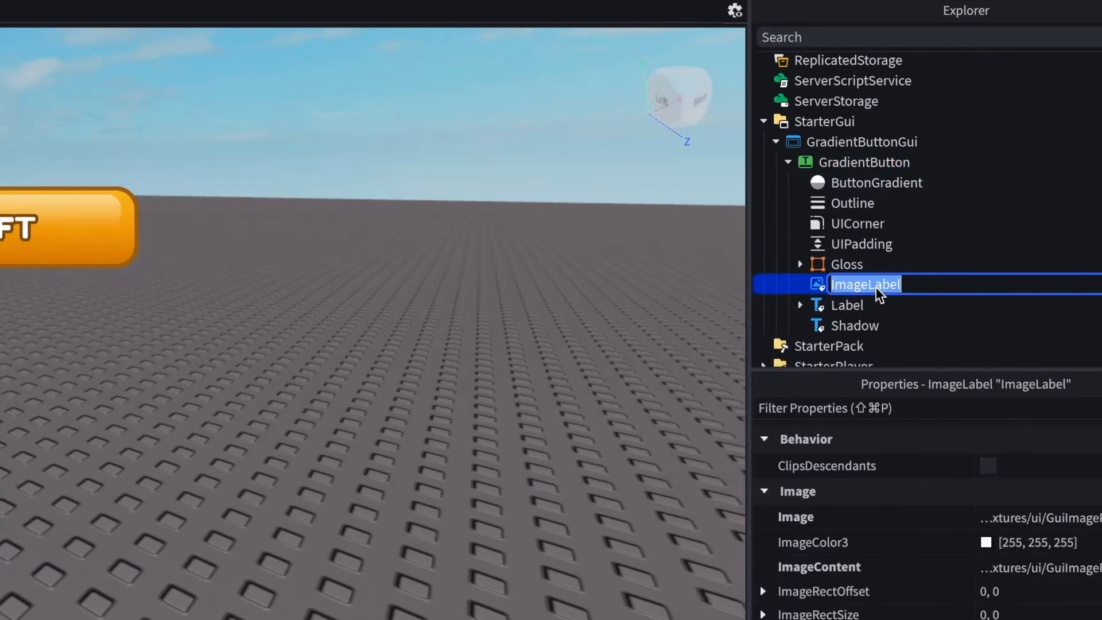
text(Shine)
key(Return)
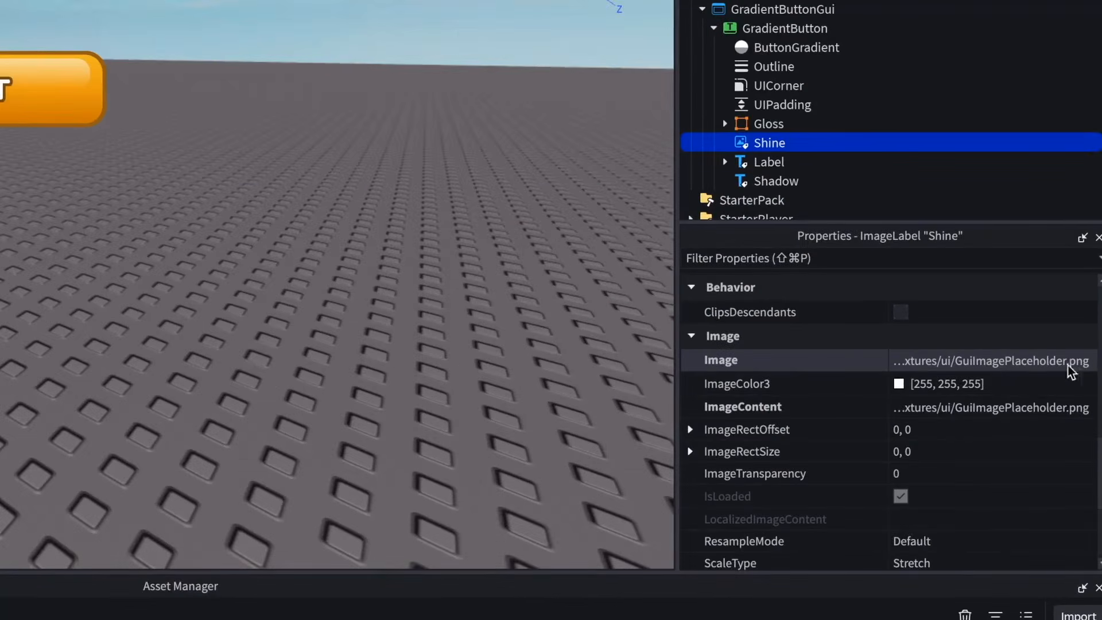
click(1039, 366)
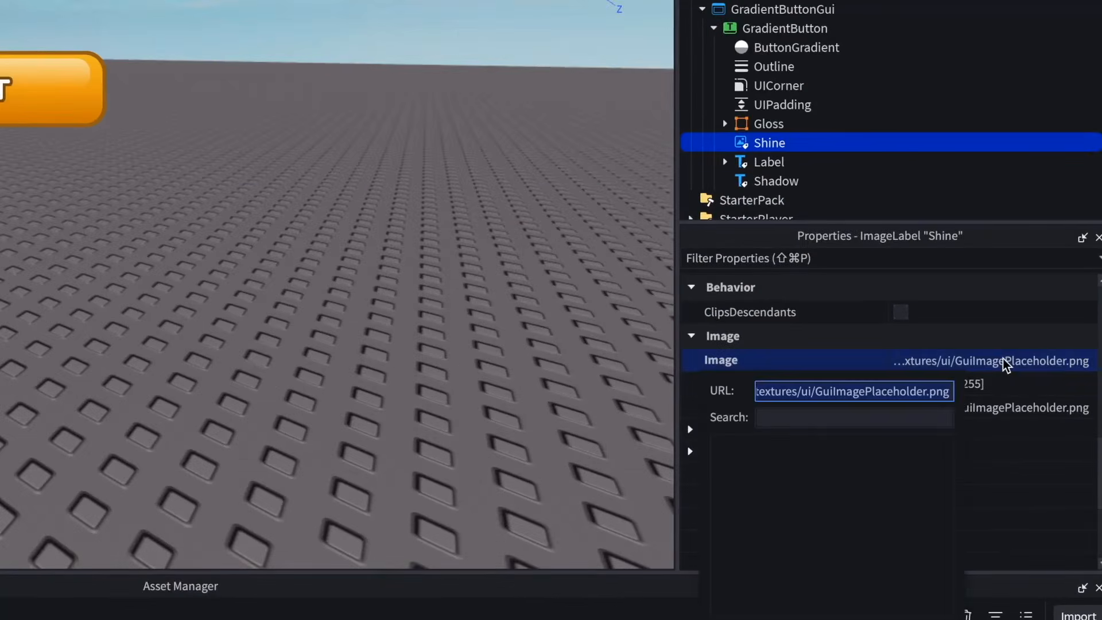
key(BackSpace)
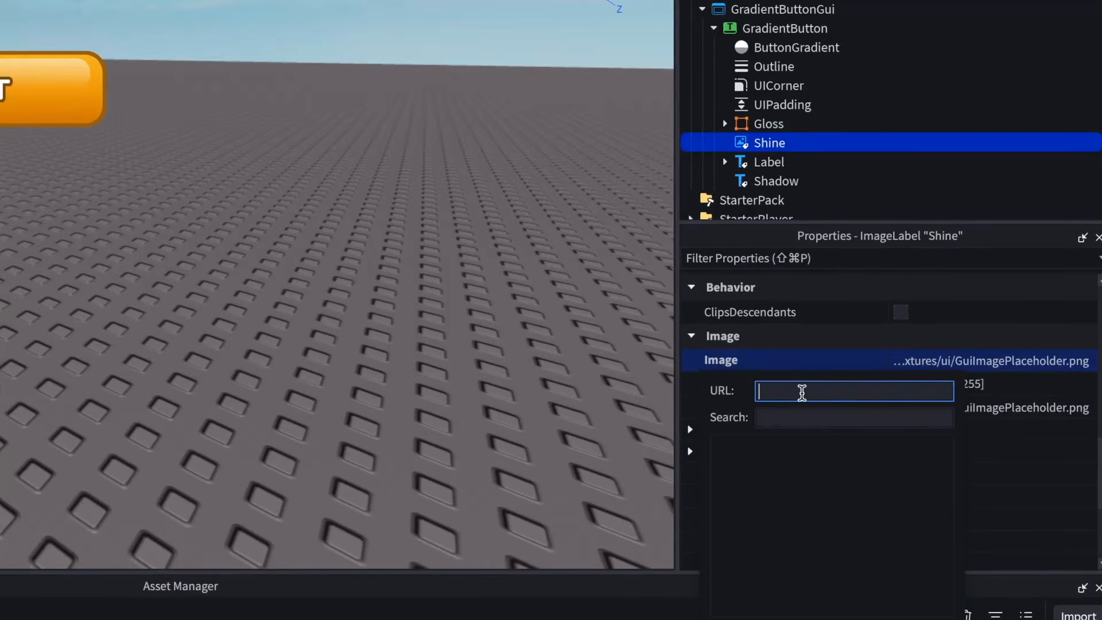
right_click(801, 394)
click(845, 499)
key(Return)
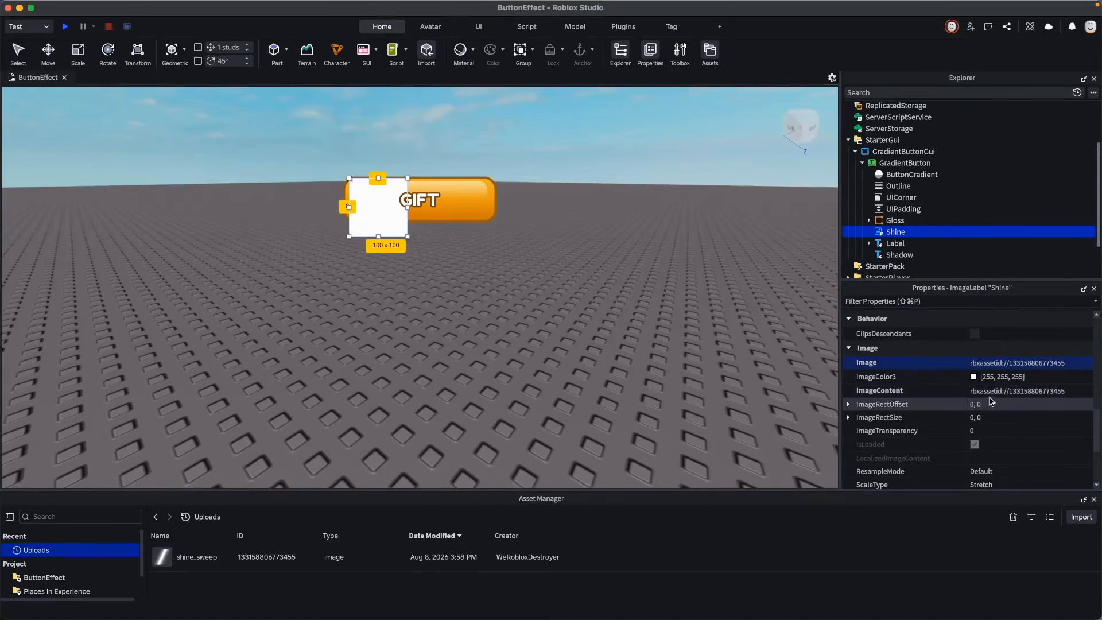
Set the Shine label's BackgroundTransparency to 1.
scroll(1061, 379, down, 3)
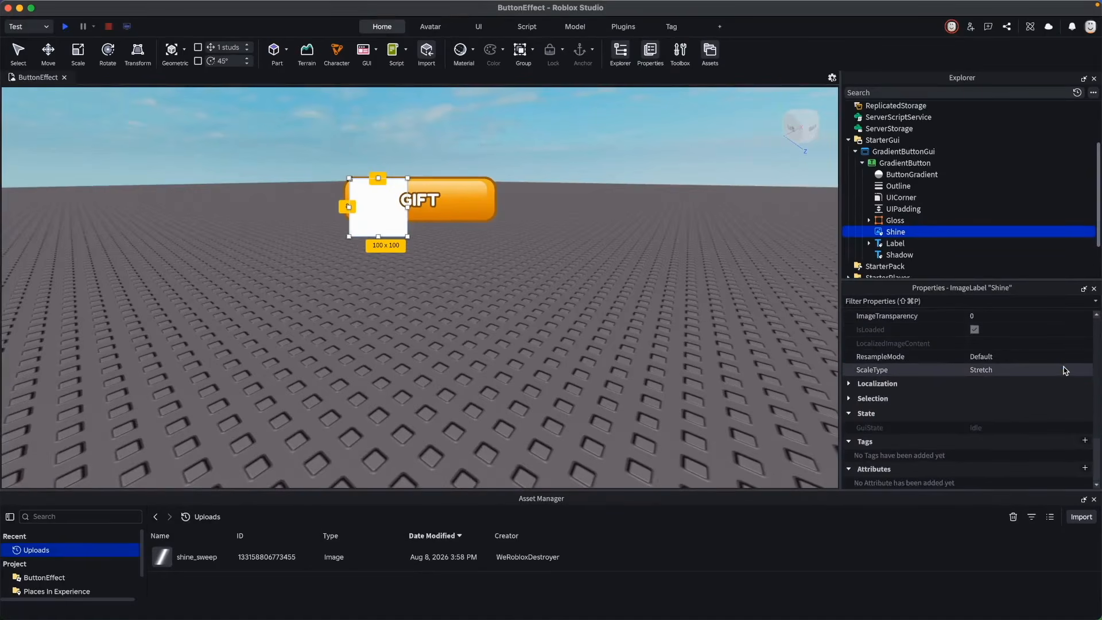
scroll(1064, 371, up, 6)
scroll(1064, 370, up, 5)
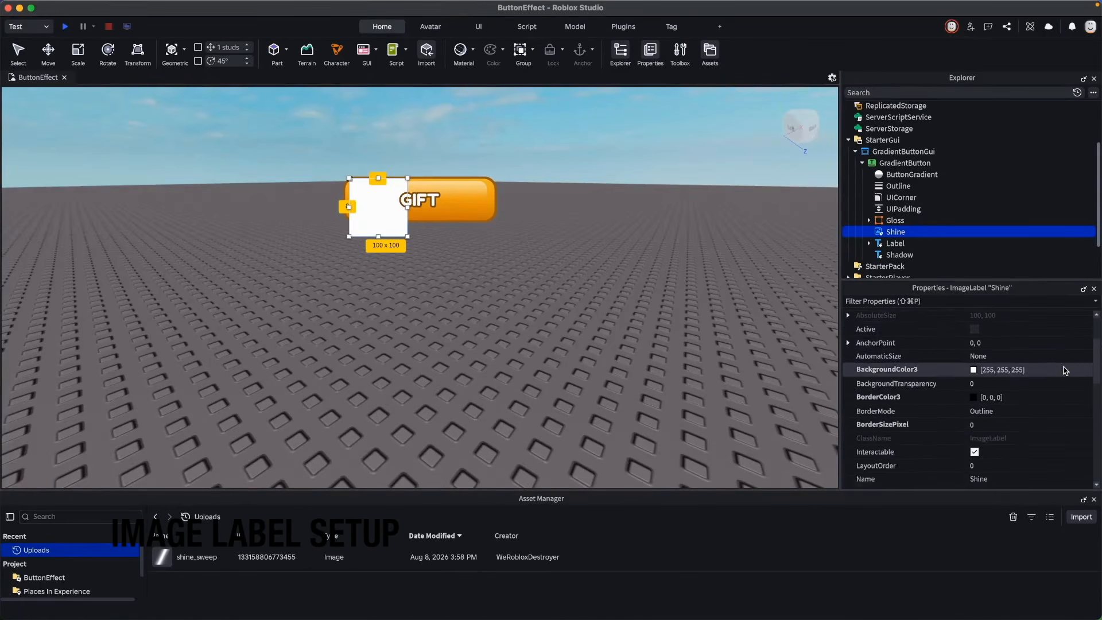
scroll(1063, 371, down, 4)
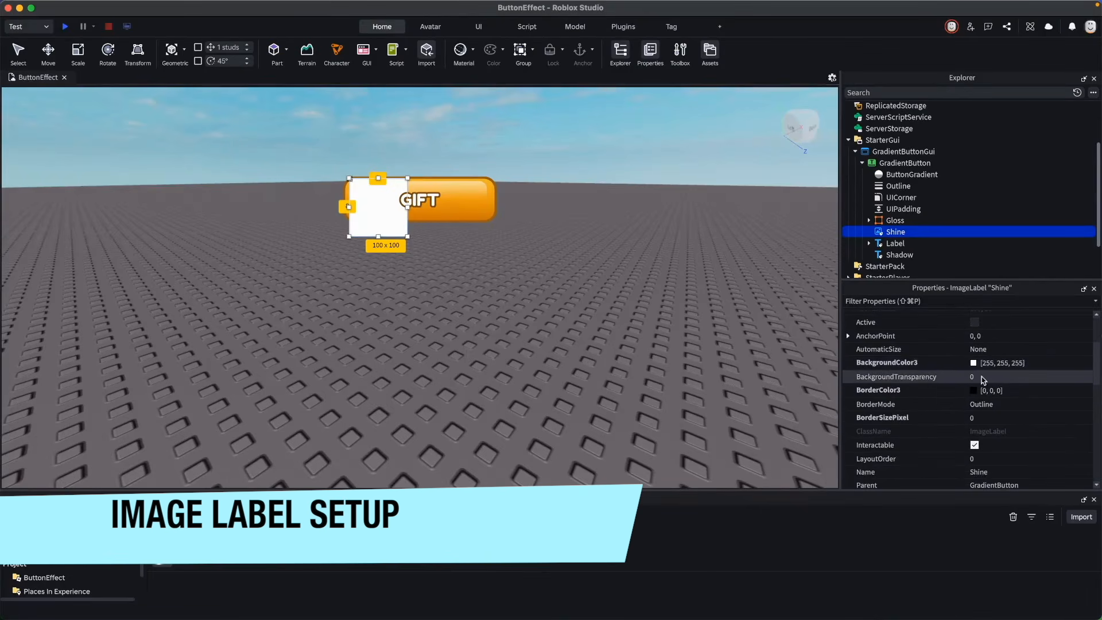
click(986, 378)
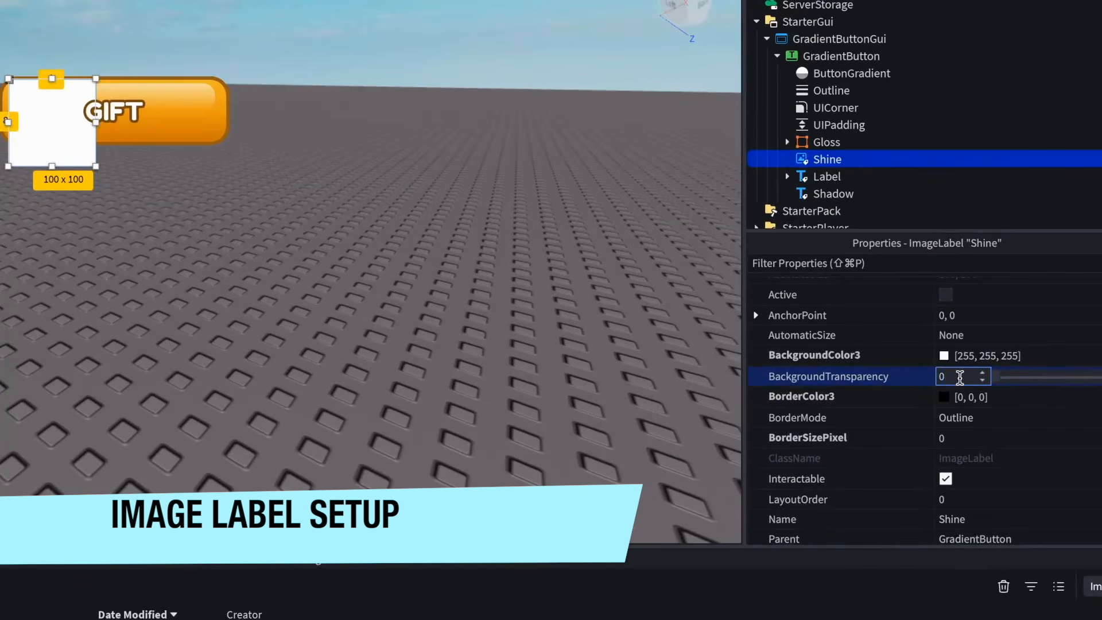
text(1)
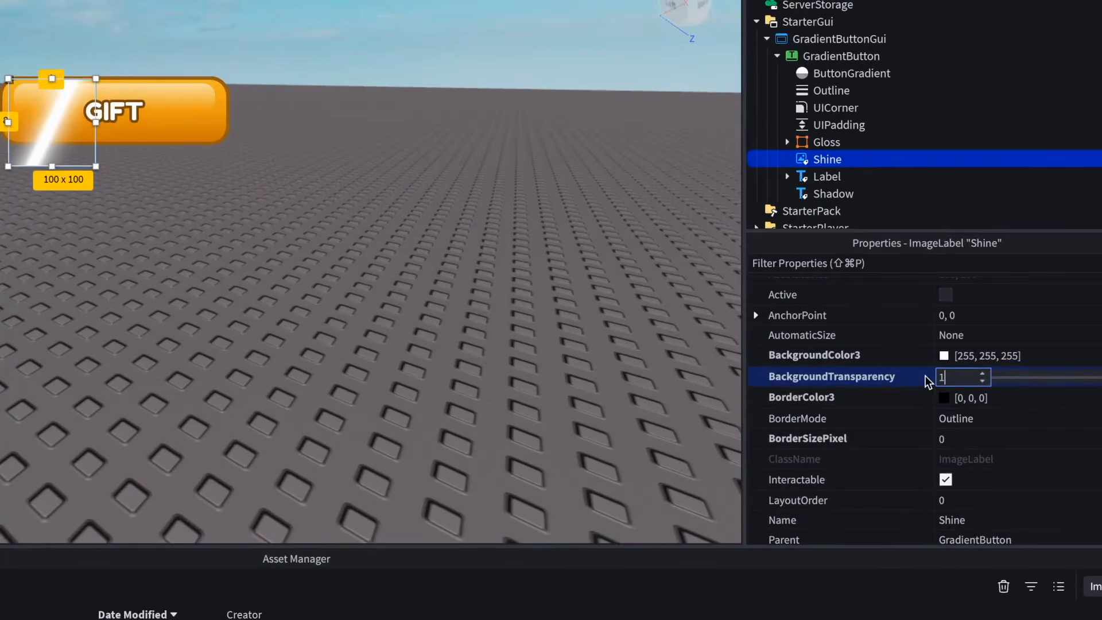
key(Return)
Set the Shine label's ImageTransparency to 0.25.
scroll(969, 380, down, 10)
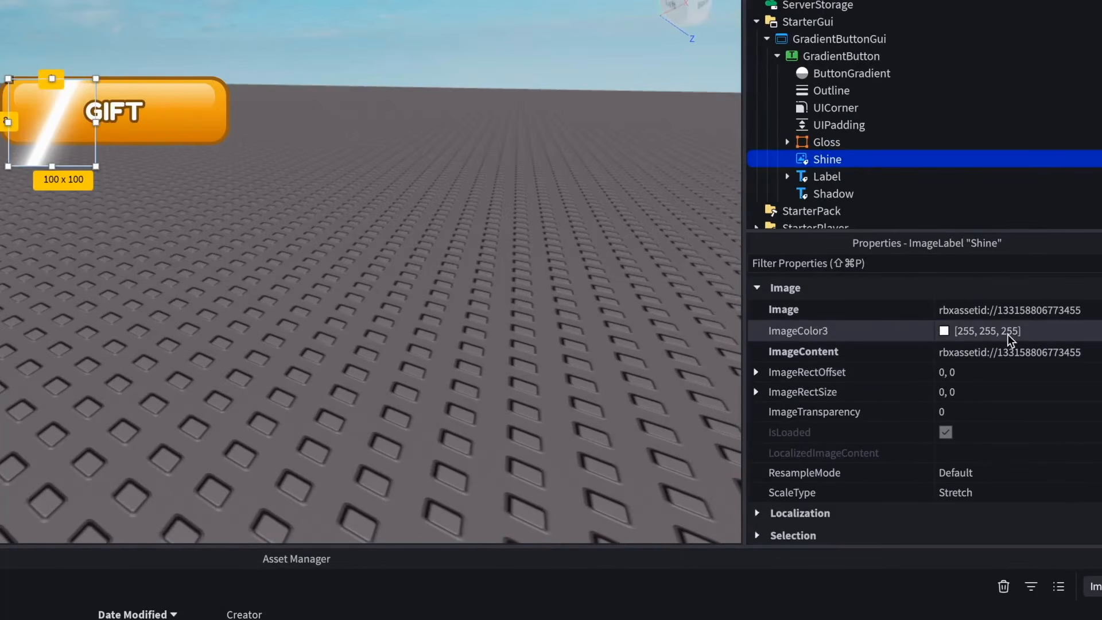
click(954, 413)
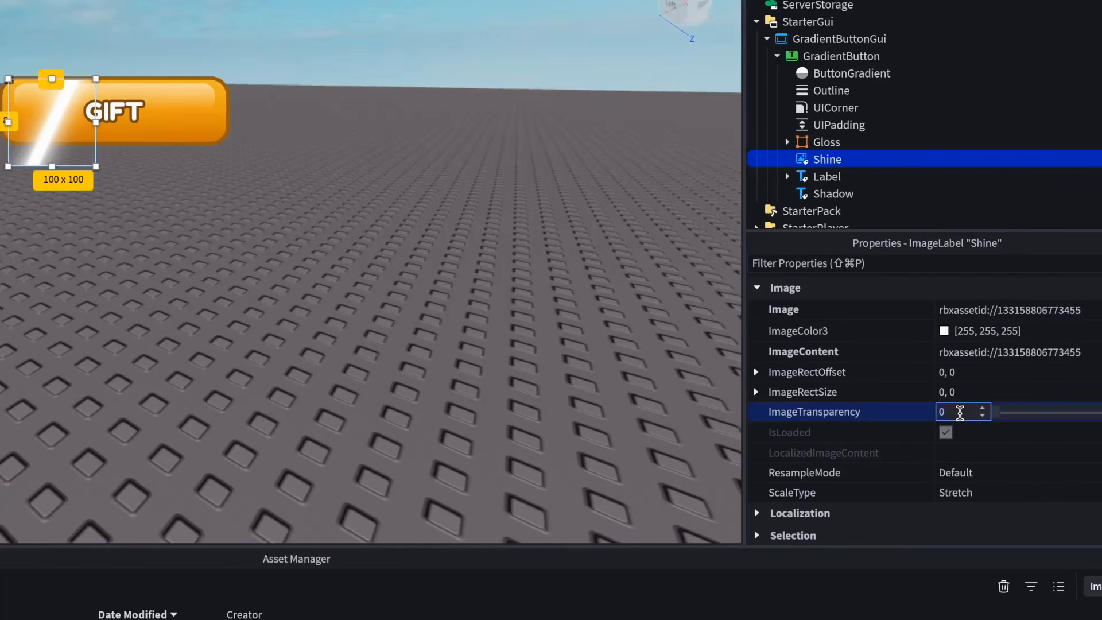
text(.25)
key(Return)
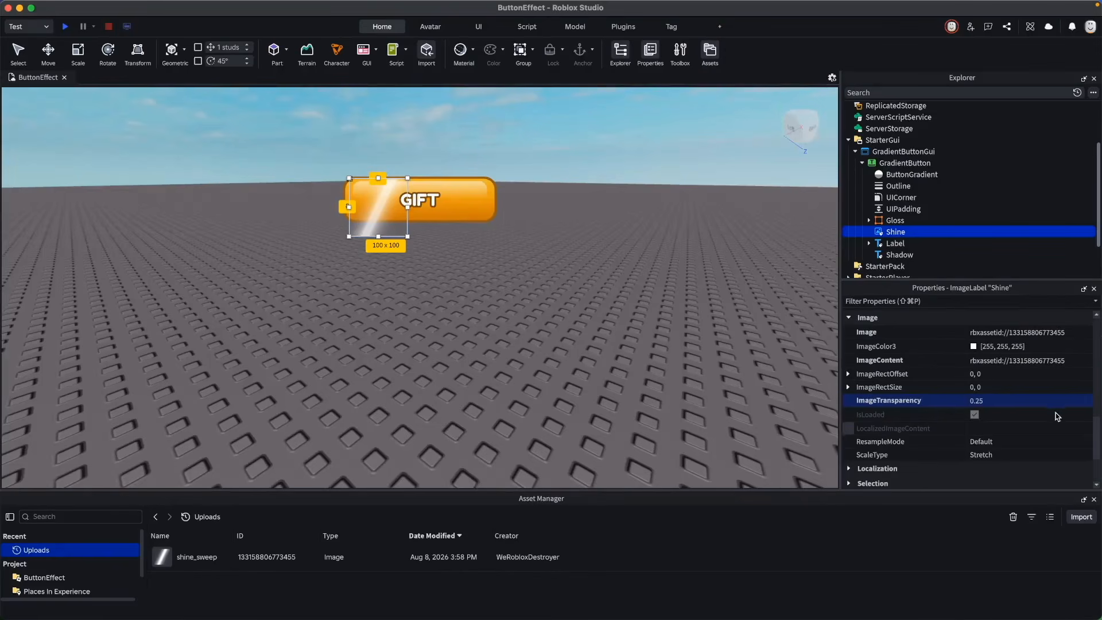
Set the Shine label's horizontal size to a scale of 1 with an offset of 40.
scroll(1059, 415, up, 5)
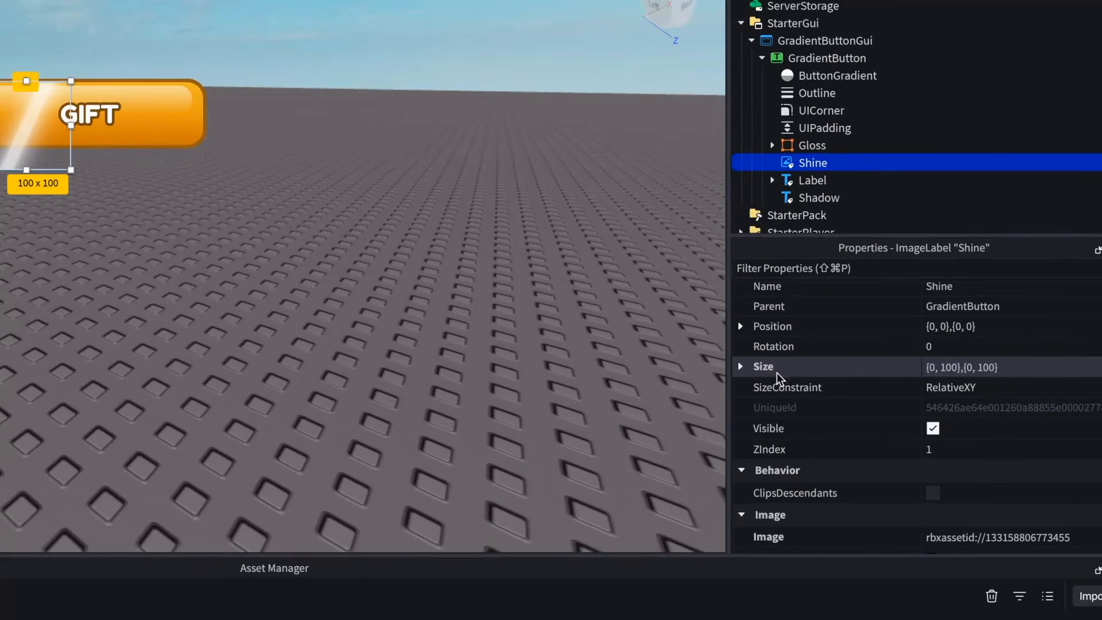
click(864, 368)
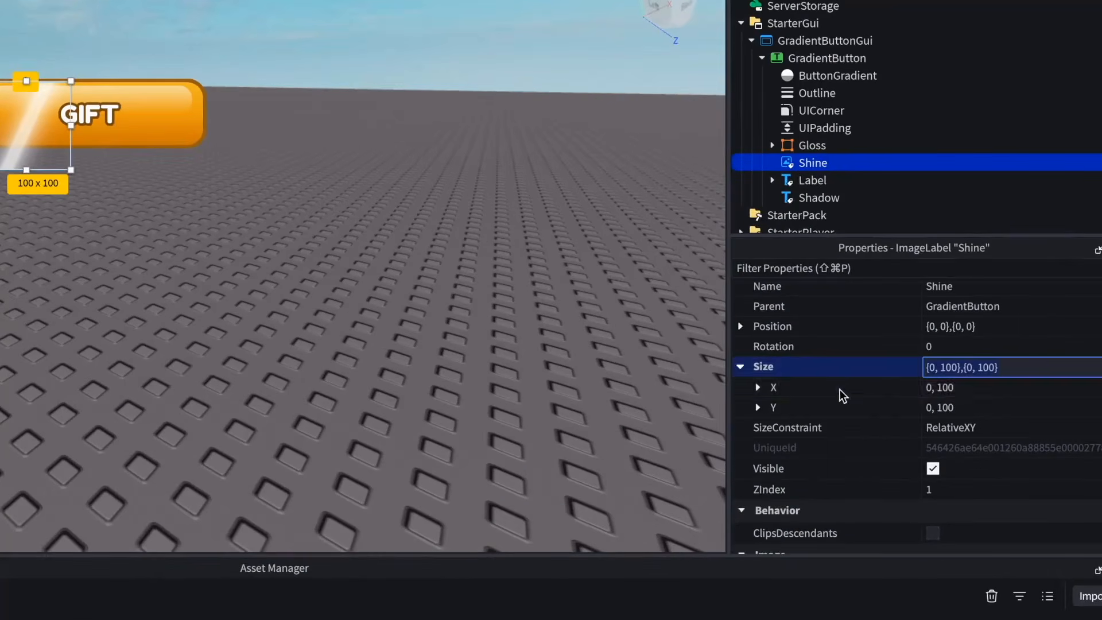
click(757, 388)
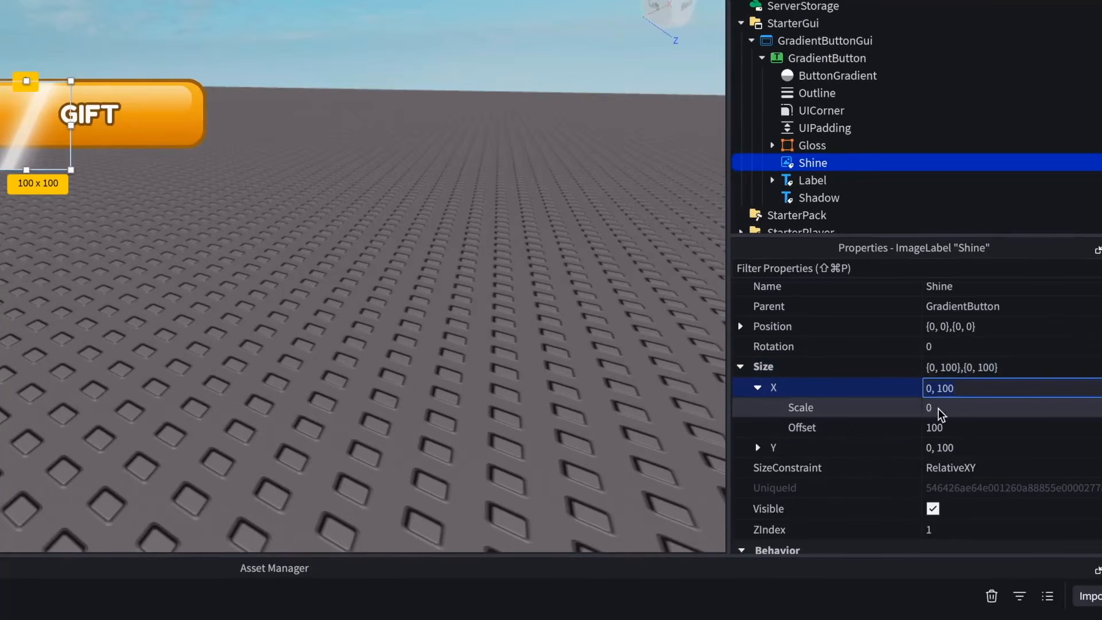
click(775, 388)
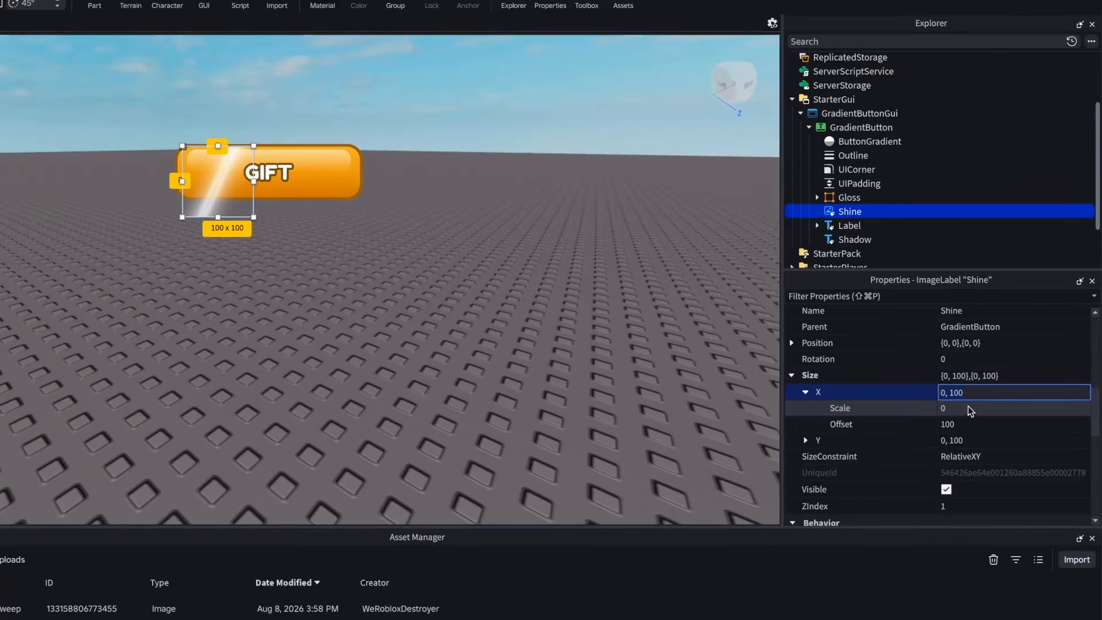
click(954, 409)
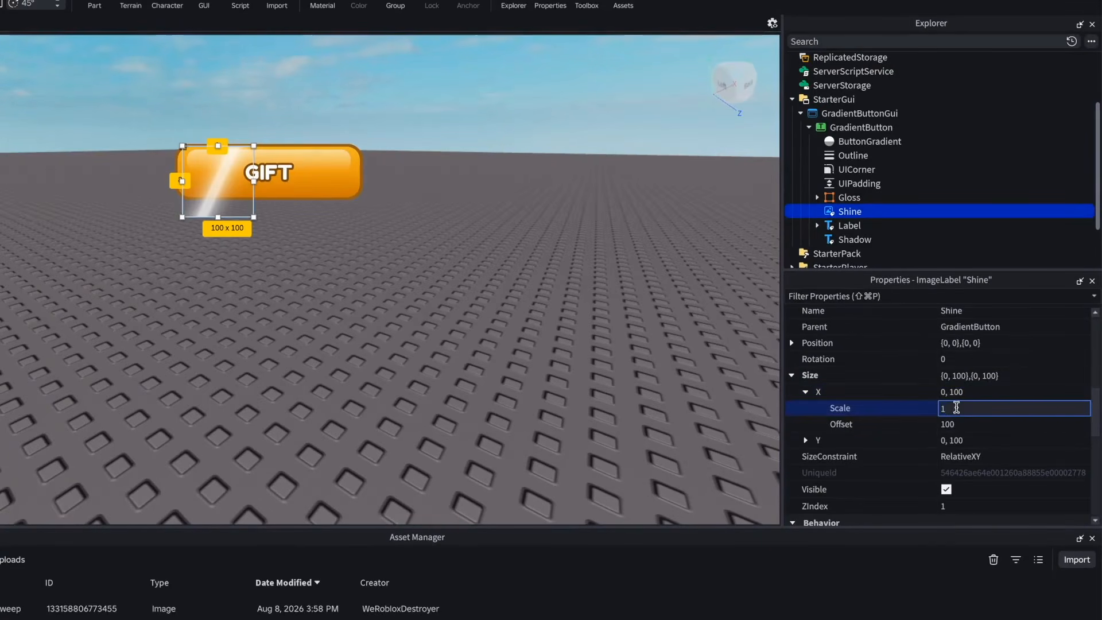
key(Return)
click(957, 425)
text(40)
key(Return)
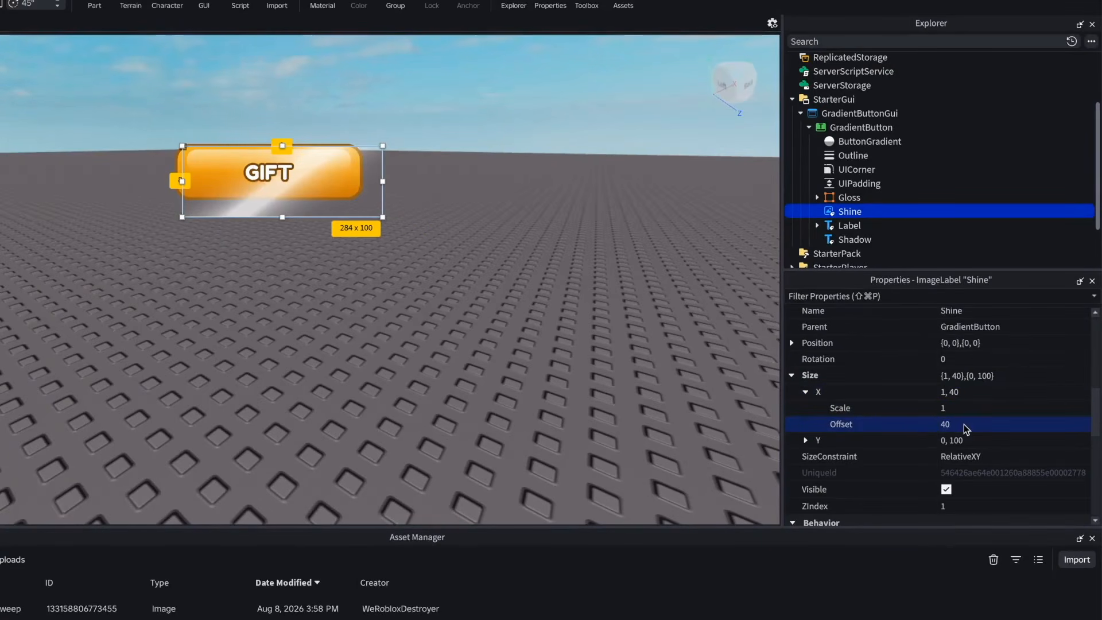
Set the Shine label's vertical size to a scale of 3 with an offset of 0.
click(805, 440)
scroll(942, 440, down, 1)
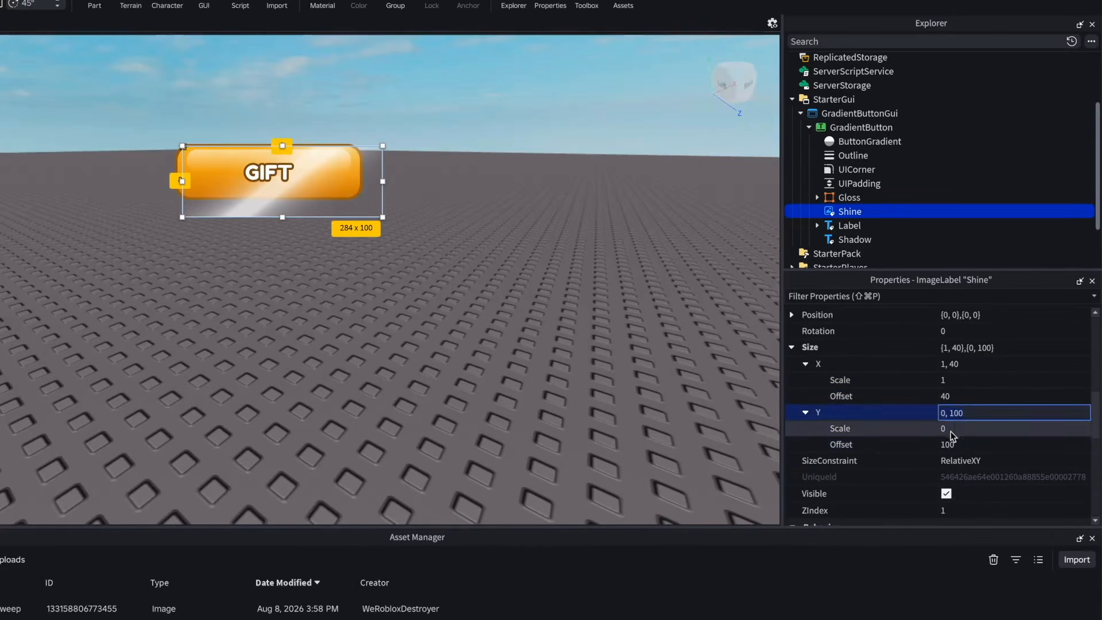
click(974, 429)
key(Return)
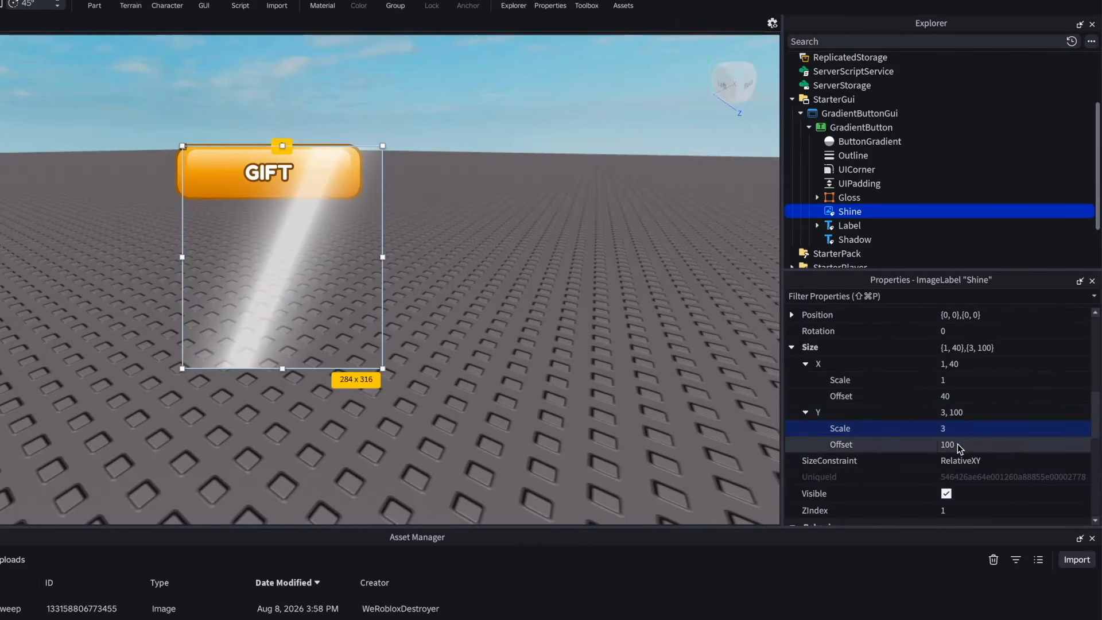
click(970, 445)
key(Return)
Set the Shine label's AnchorPoint to 0.5 on both X and Y.
scroll(970, 445, down, 5)
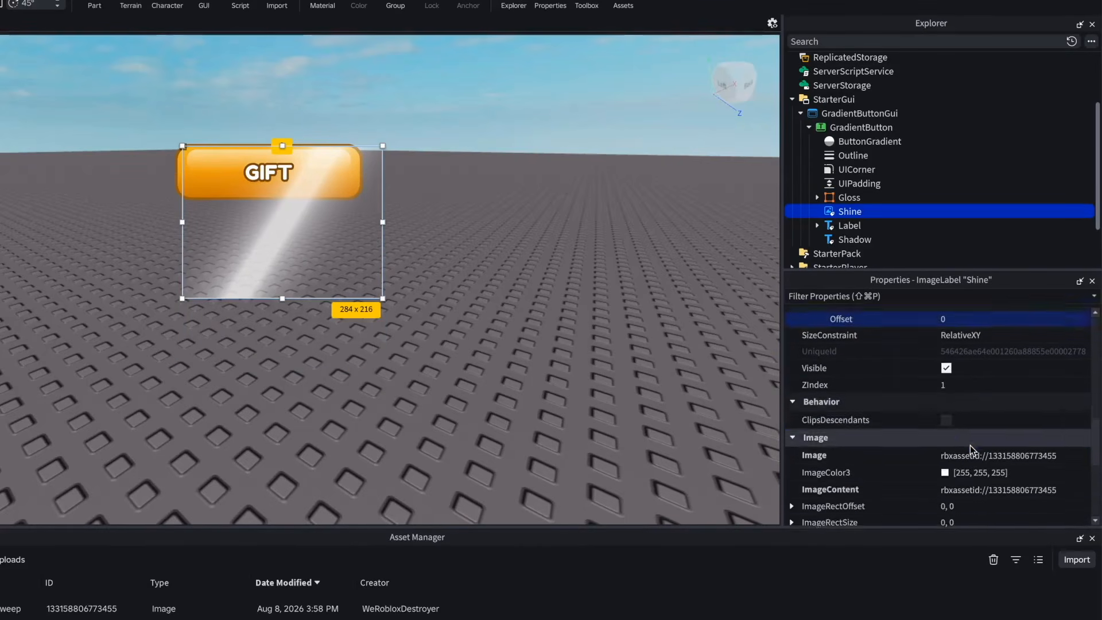
scroll(970, 445, up, 10)
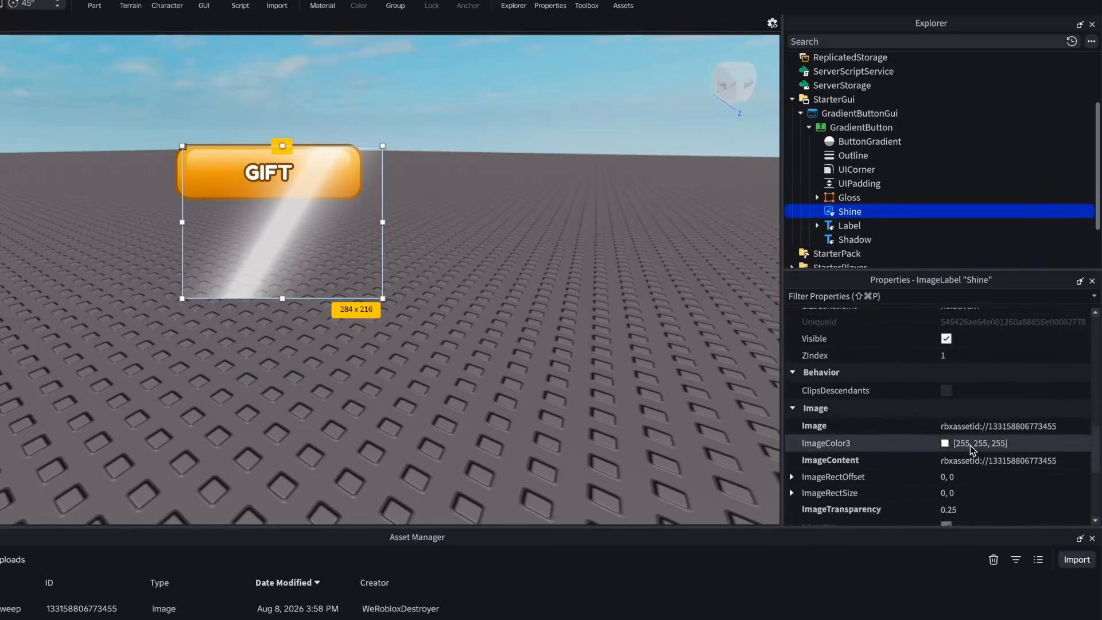
scroll(970, 446, up, 6)
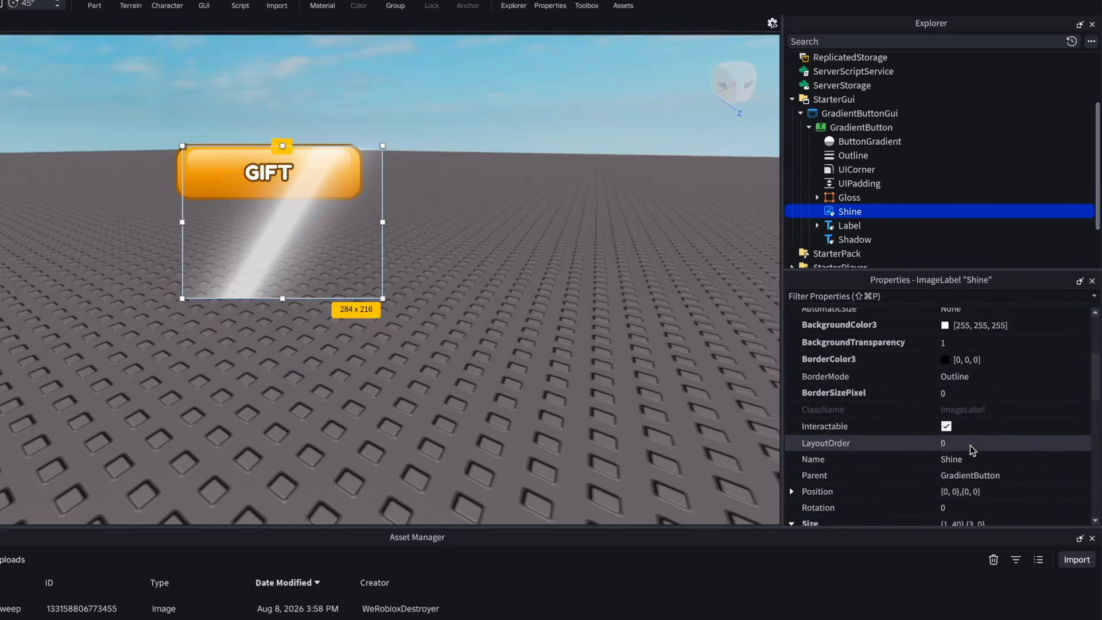
click(792, 401)
click(970, 419)
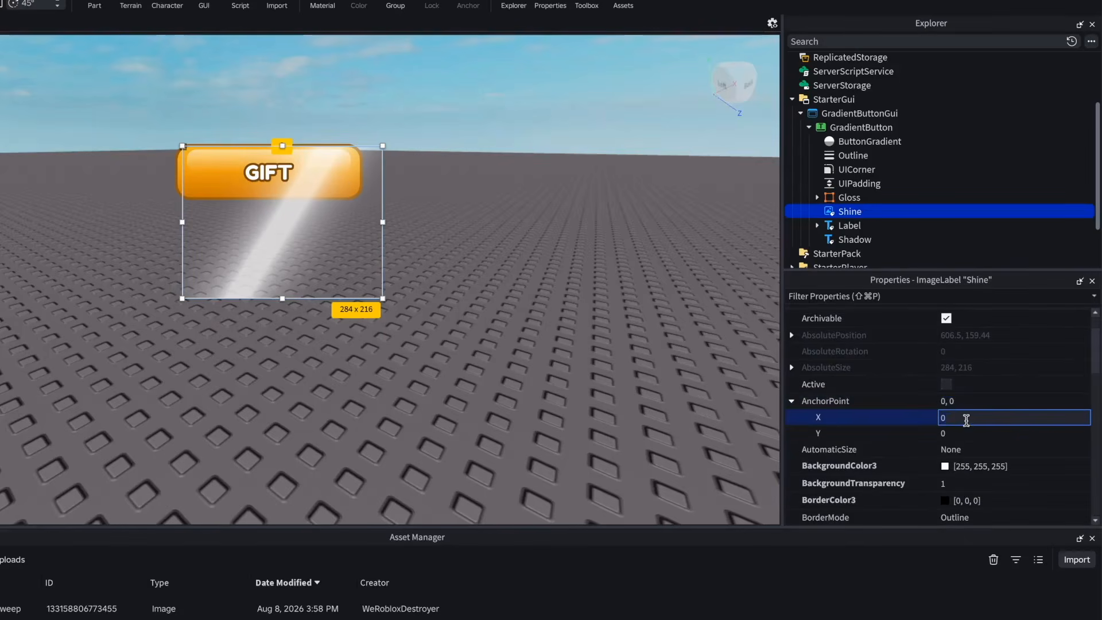
text(.5)
key(Return)
click(955, 434)
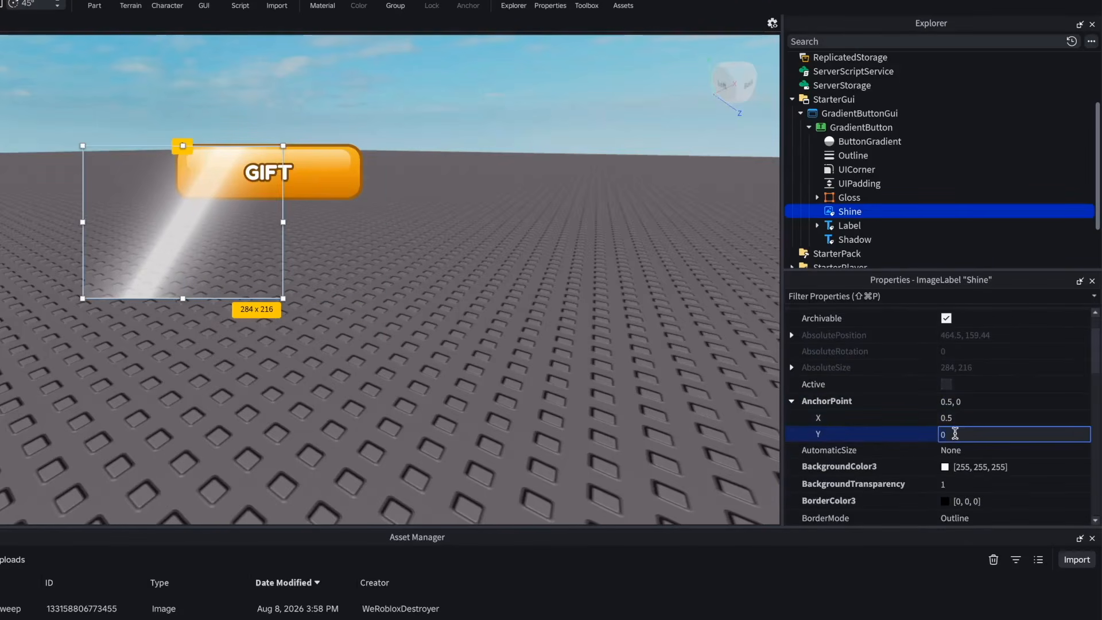
text(.5)
key(Return)
Set the Shine label's ZIndex to 3.
scroll(1035, 442, down, 10)
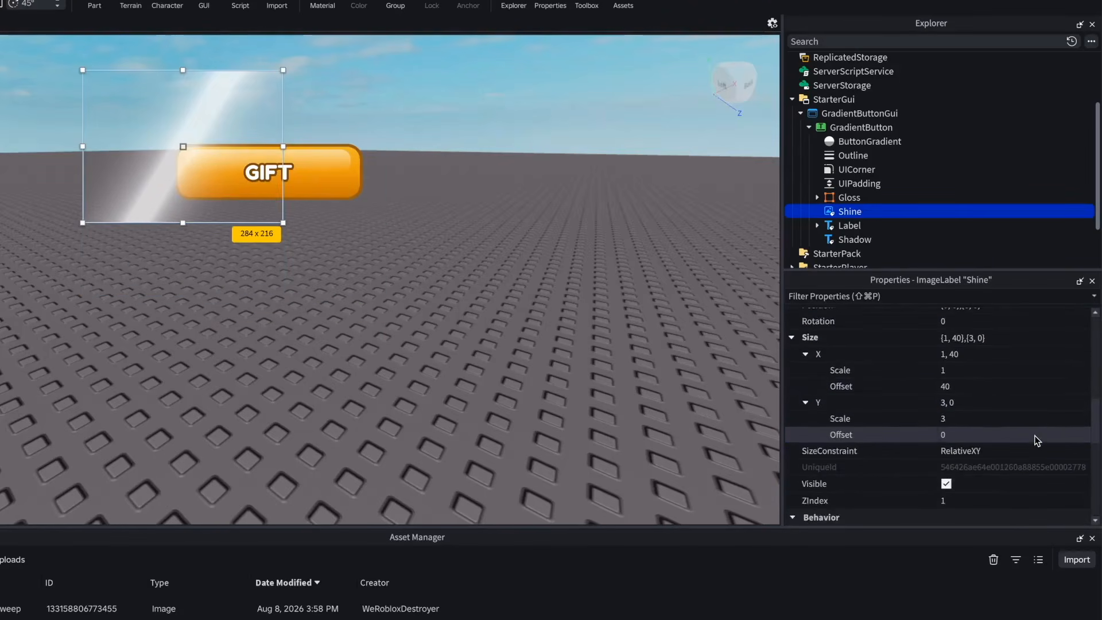
scroll(1035, 441, down, 8)
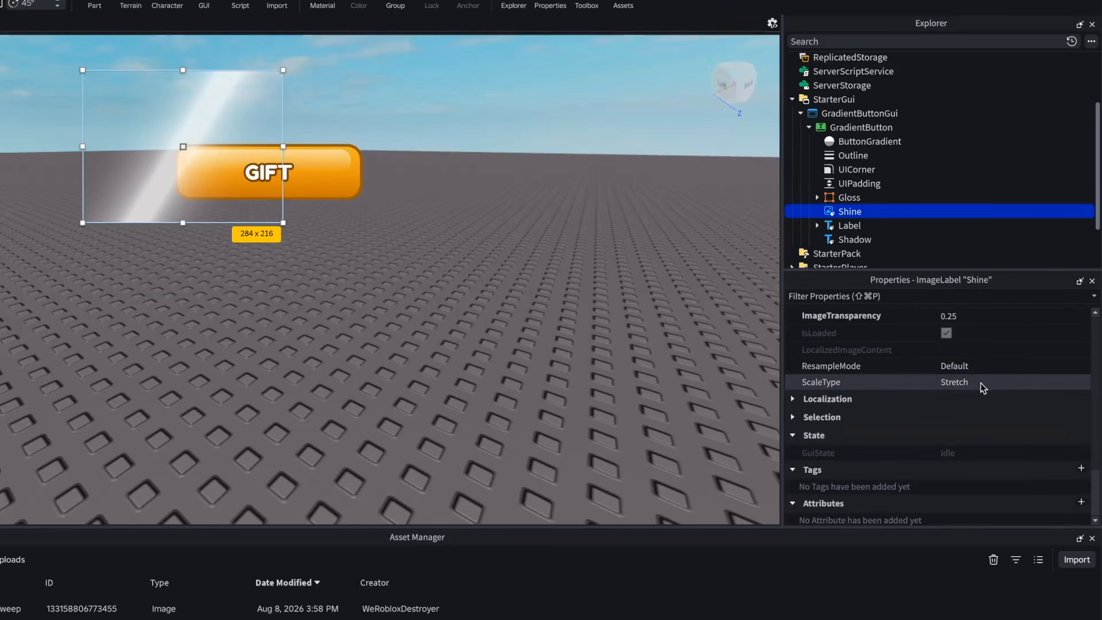
scroll(987, 383, up, 5)
click(964, 405)
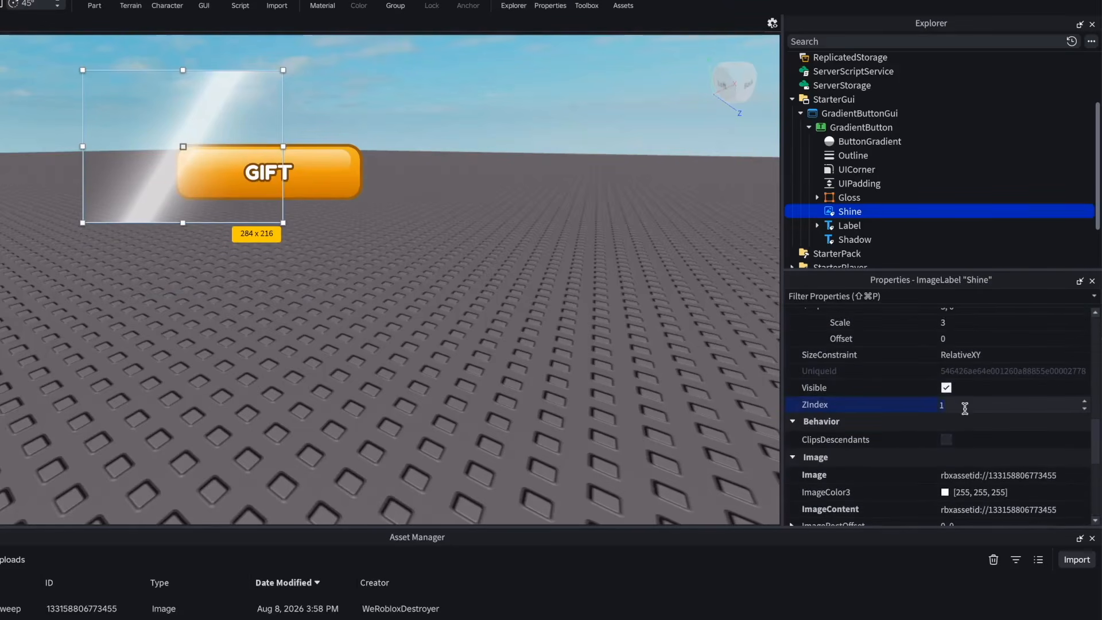
key(Return)
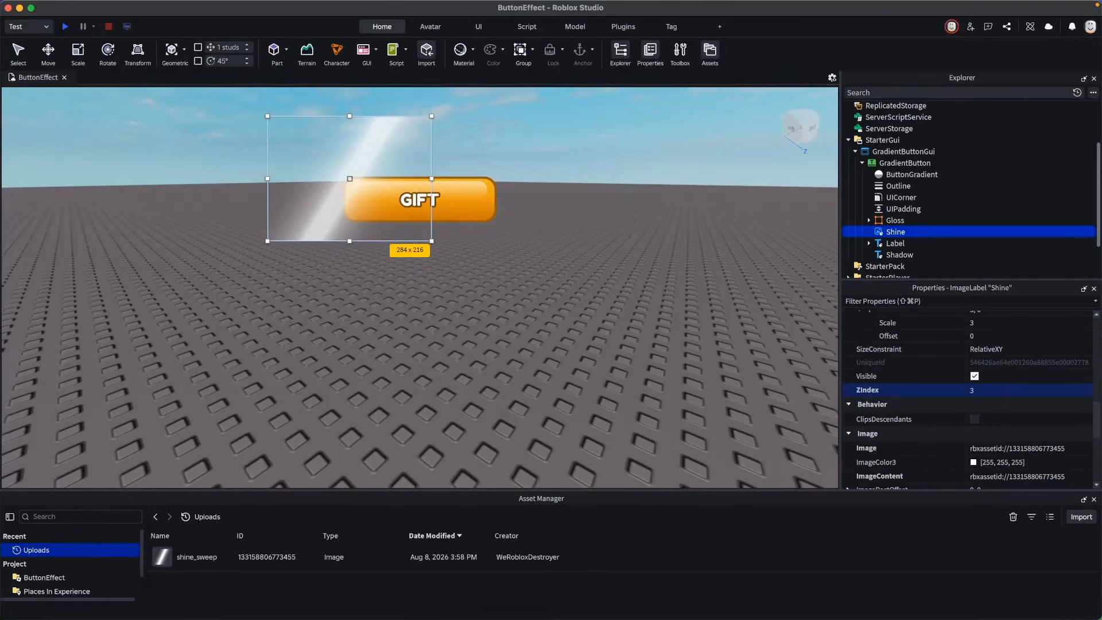
Set the Shine label's Position to an X scale of -0.6 and a Y scale of 0.5.
scroll(1044, 416, up, 6)
click(1053, 383)
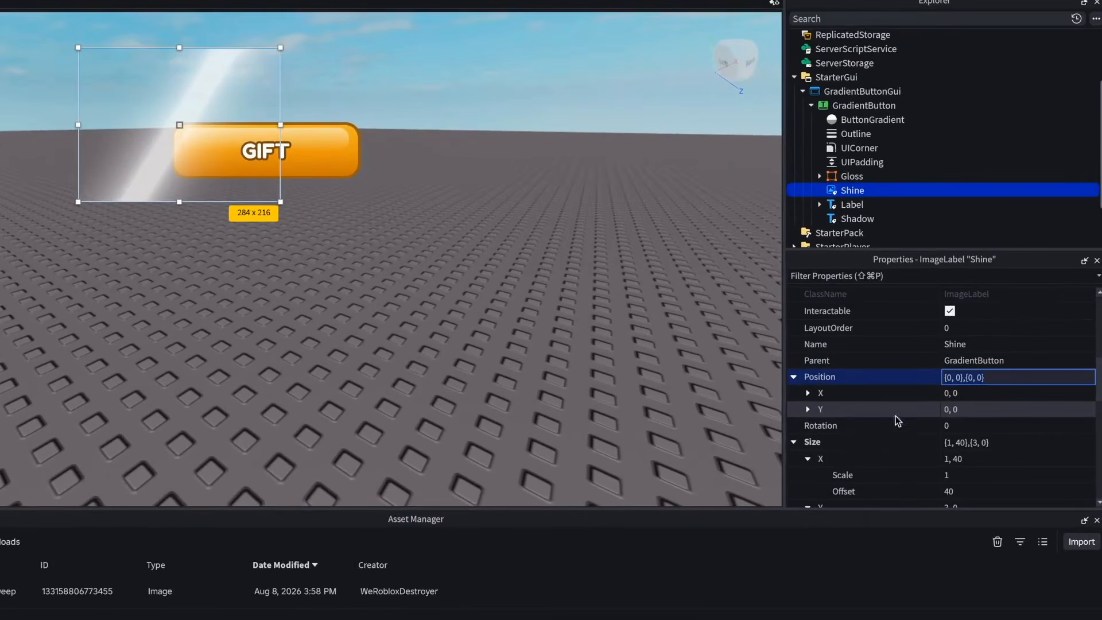
click(808, 393)
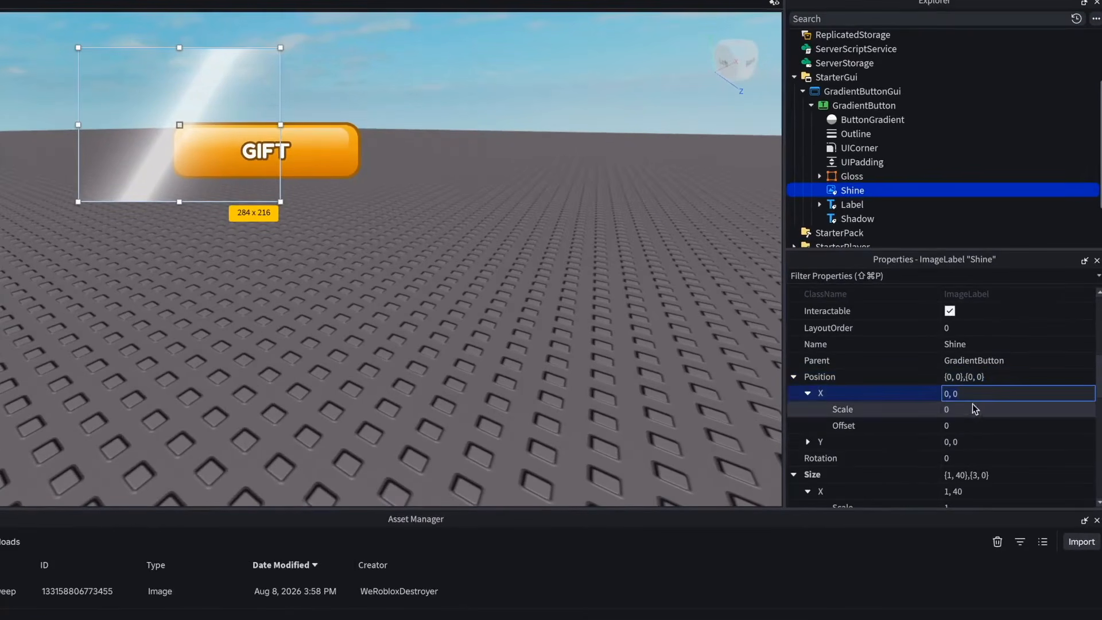
click(973, 409)
text(-0.6)
key(Return)
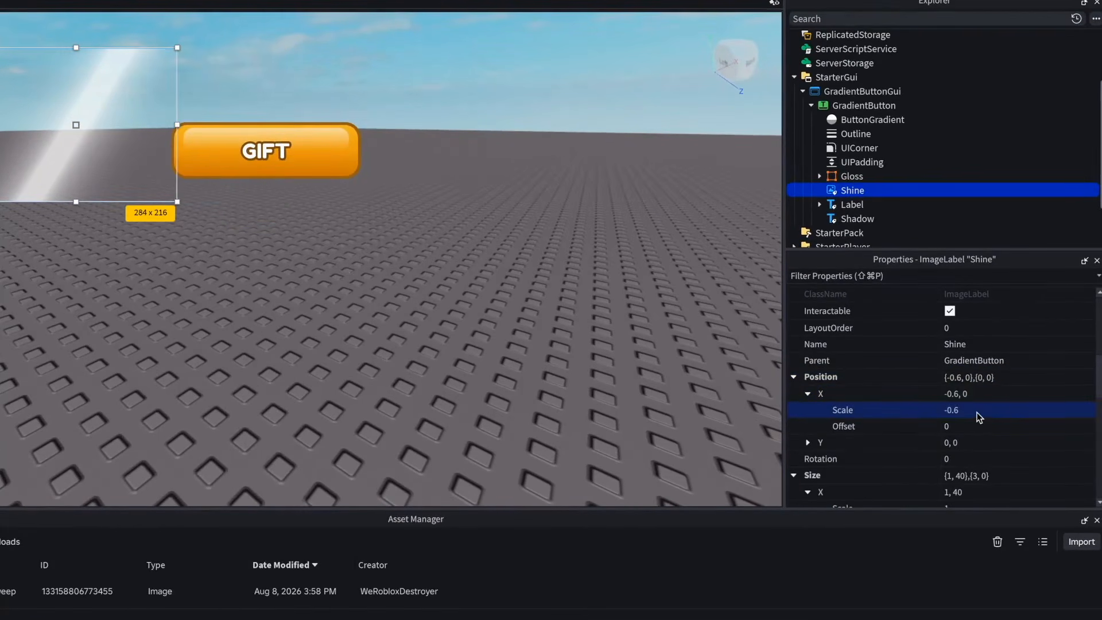
click(808, 443)
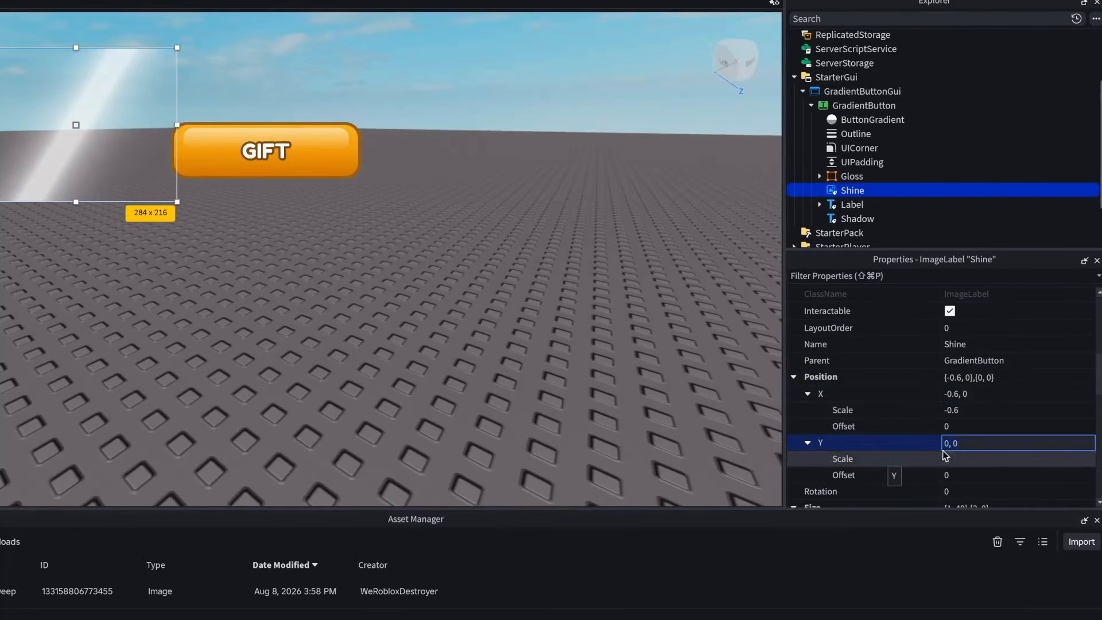
click(970, 460)
text(0.5)
key(Return)
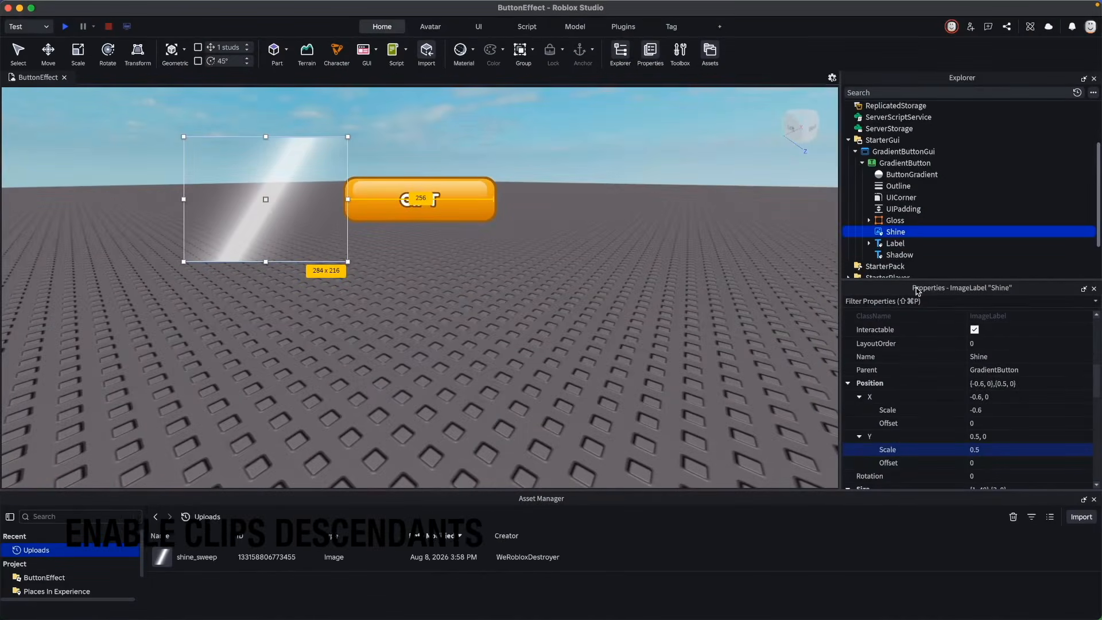
Enable ClipsDescendants on GradientButton.
click(920, 164)
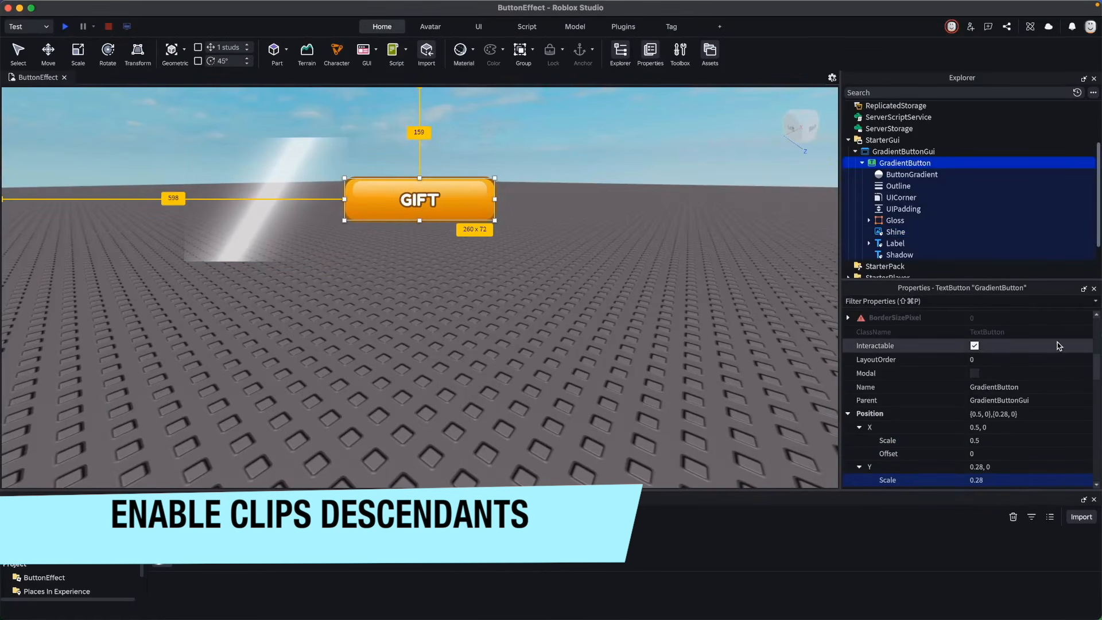
scroll(1084, 361, down, 5)
scroll(1084, 361, down, 15)
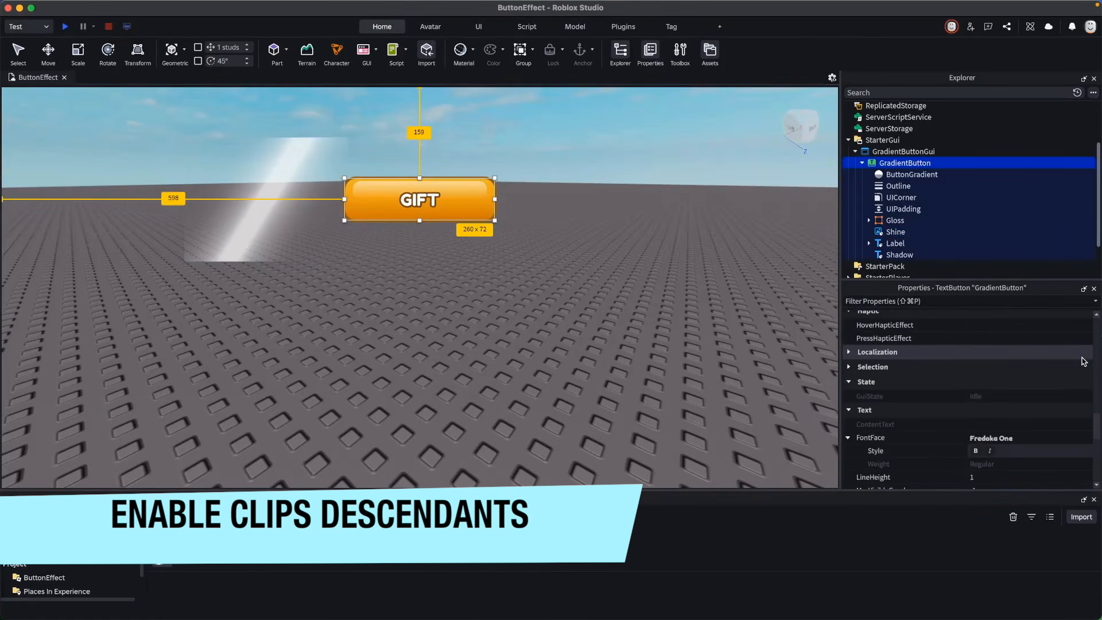
scroll(1084, 361, up, 8)
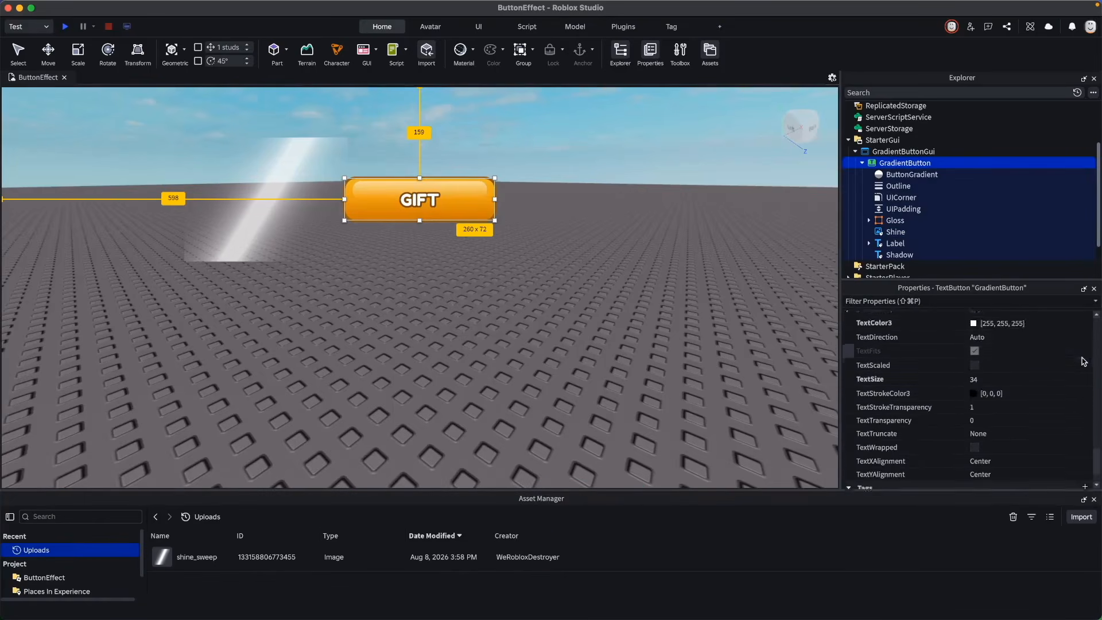
scroll(1084, 362, up, 1)
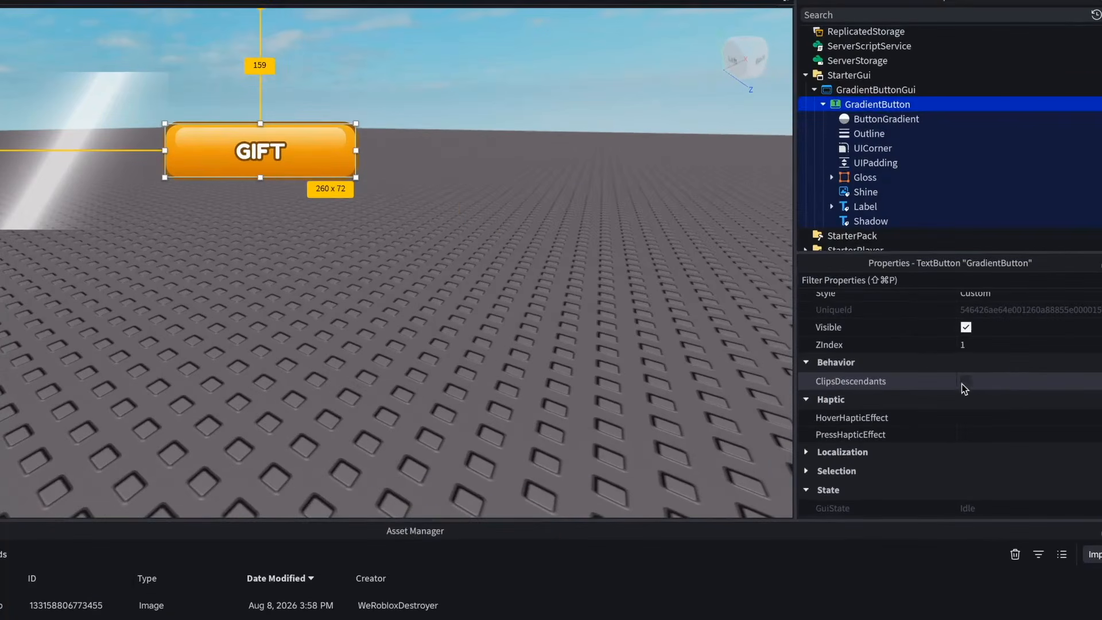
click(966, 382)
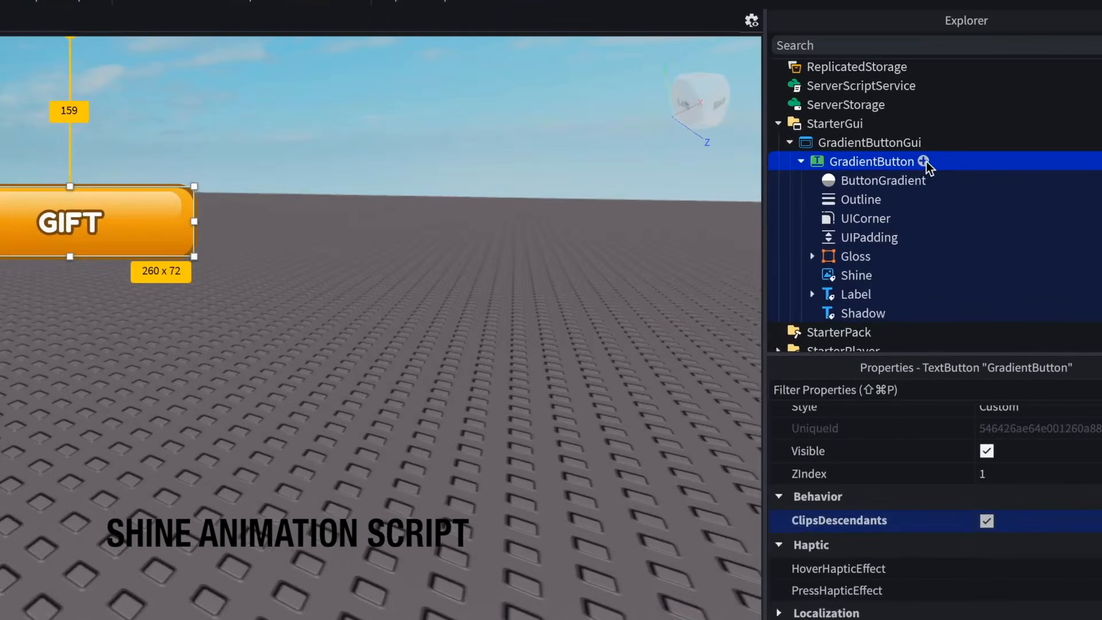
Insert a LocalScript inside GradientButton and rename it ShineAnimator.
click(925, 161)
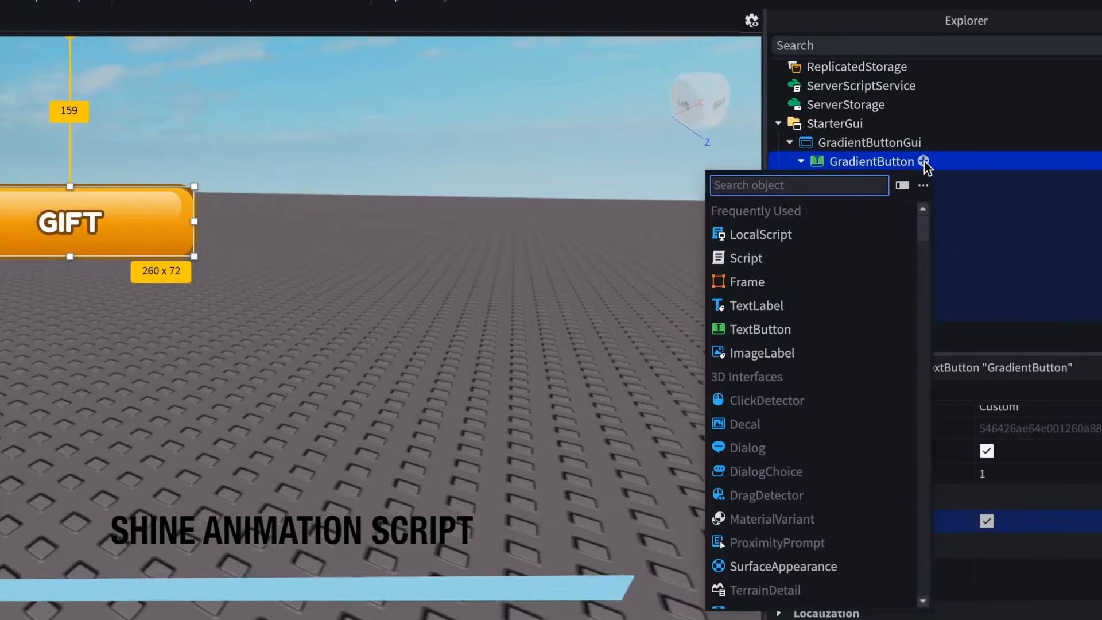
click(797, 233)
key(F2)
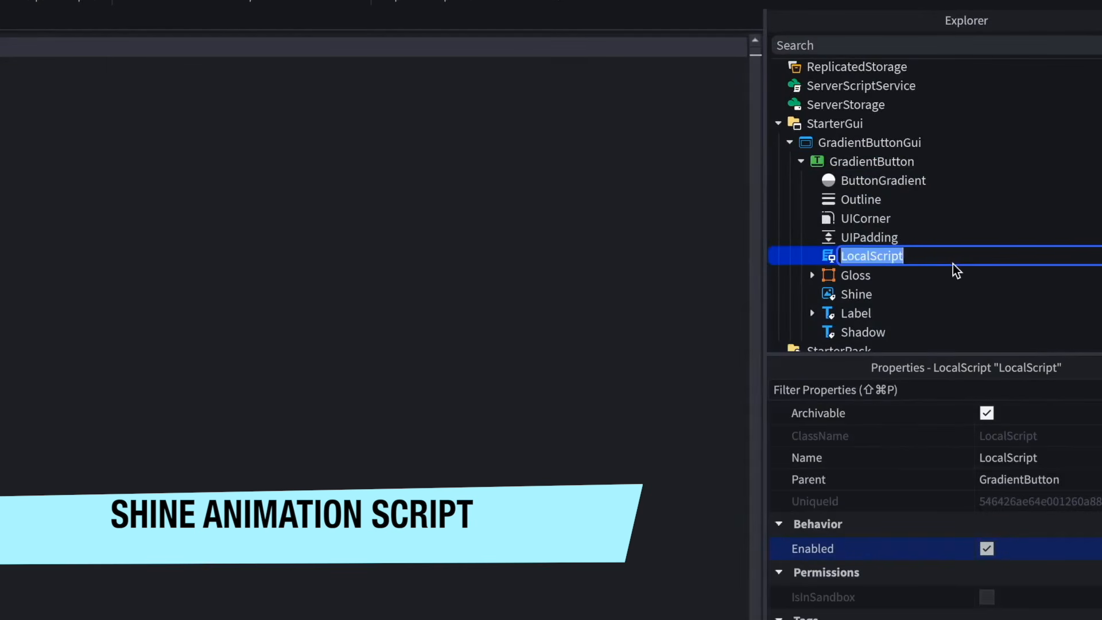
text(ShineAnimator)
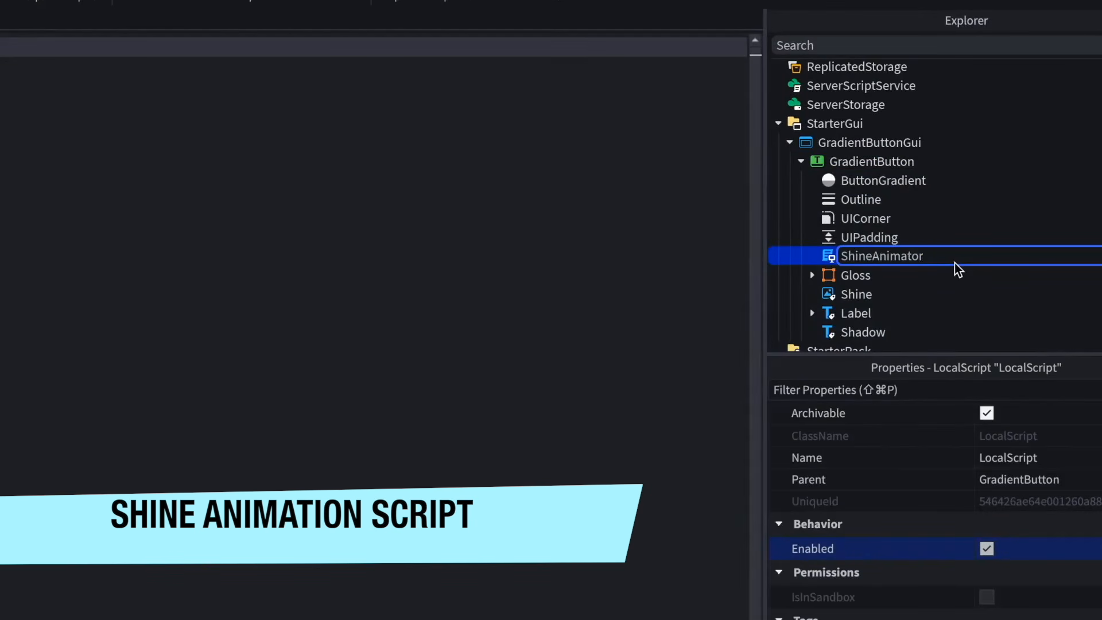
key(Return)
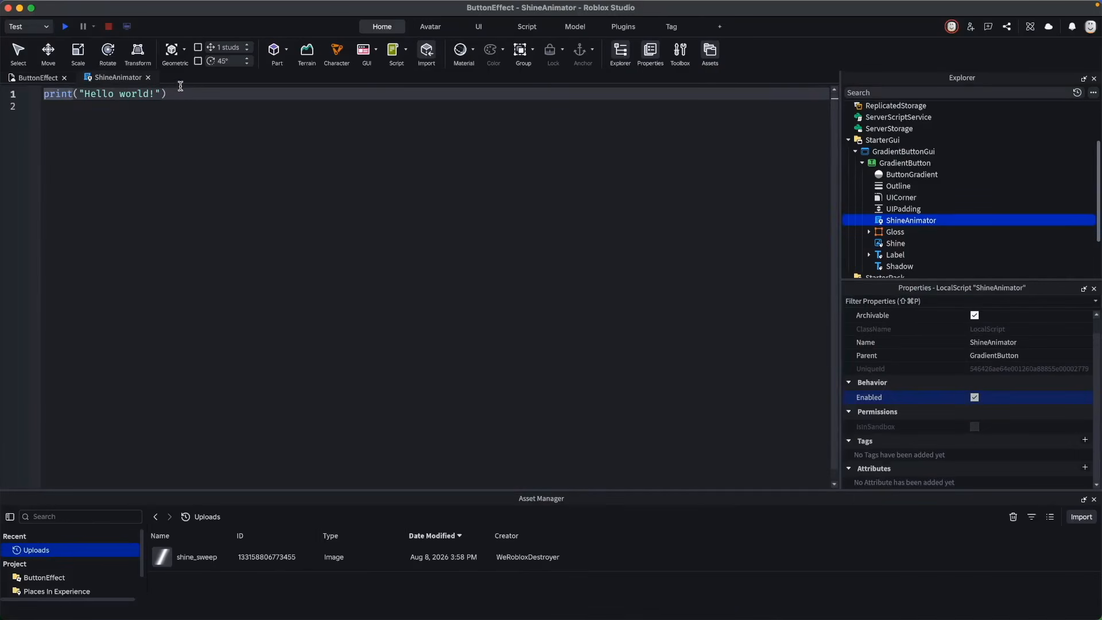
Replace the default print("Hello world!") line in ShineAnimator with the copied shine animation code.
drag(172, 93, 37, 93)
key(BackSpace)
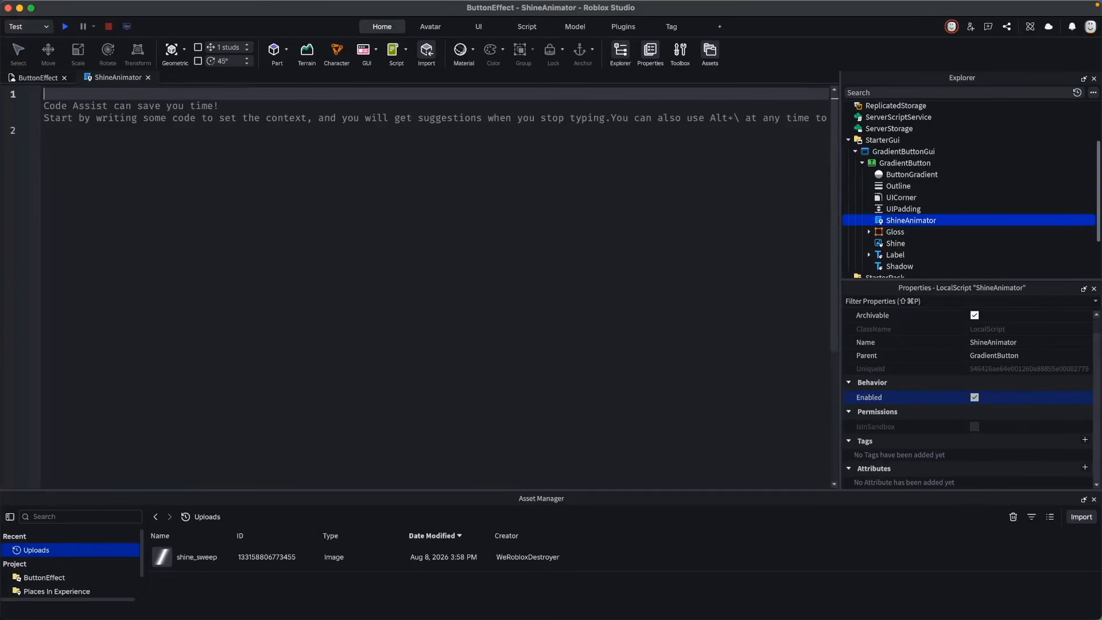
click(58, 95)
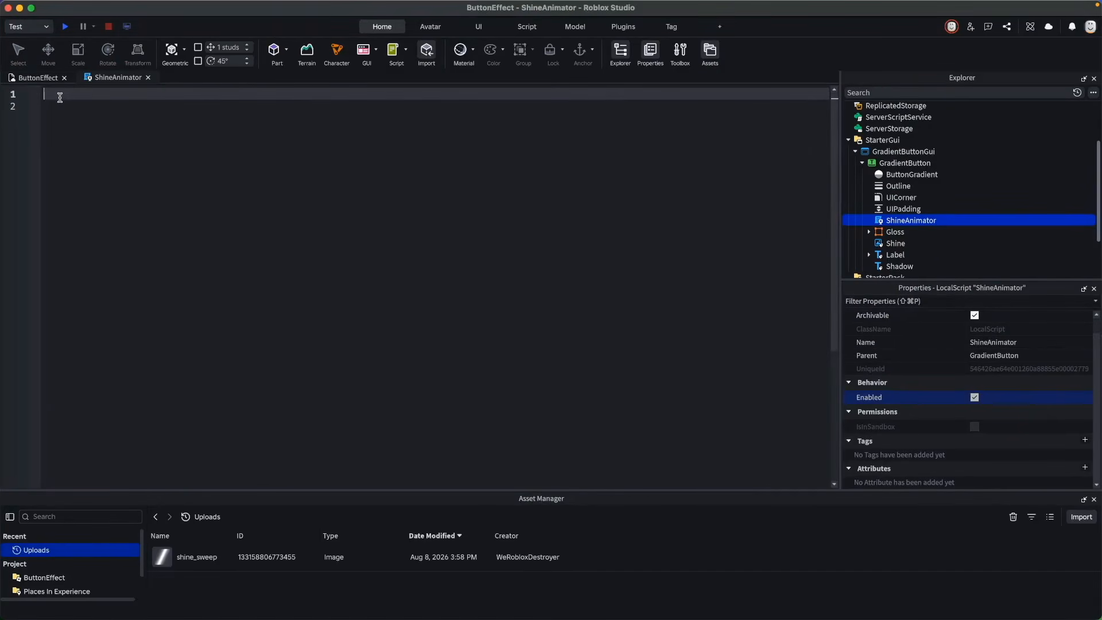
right_click(56, 96)
click(106, 161)
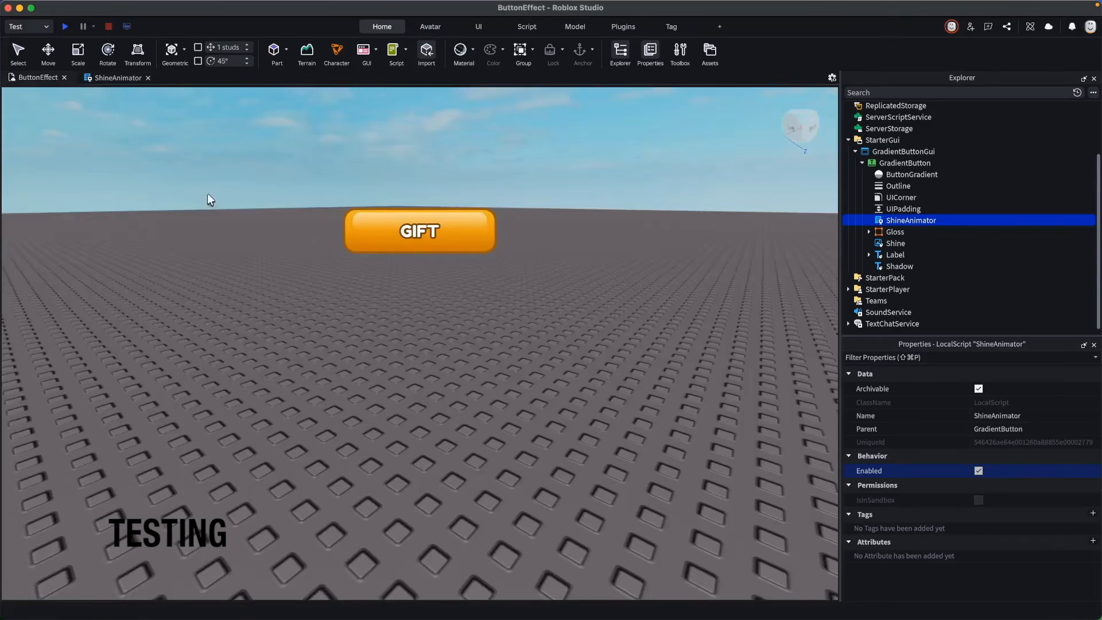
Start a playtest to check the shine sweep across the GIFT button.
click(65, 26)
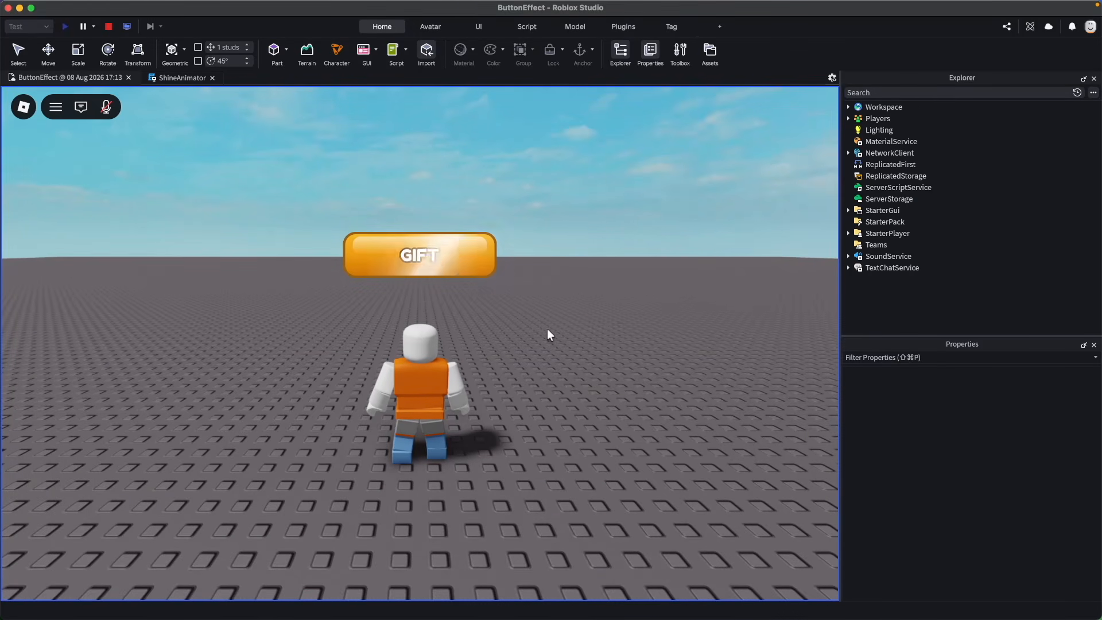
Walk the character around in the playtest to examine the shine sweep across the GIFT button.
key(a)
key(s)
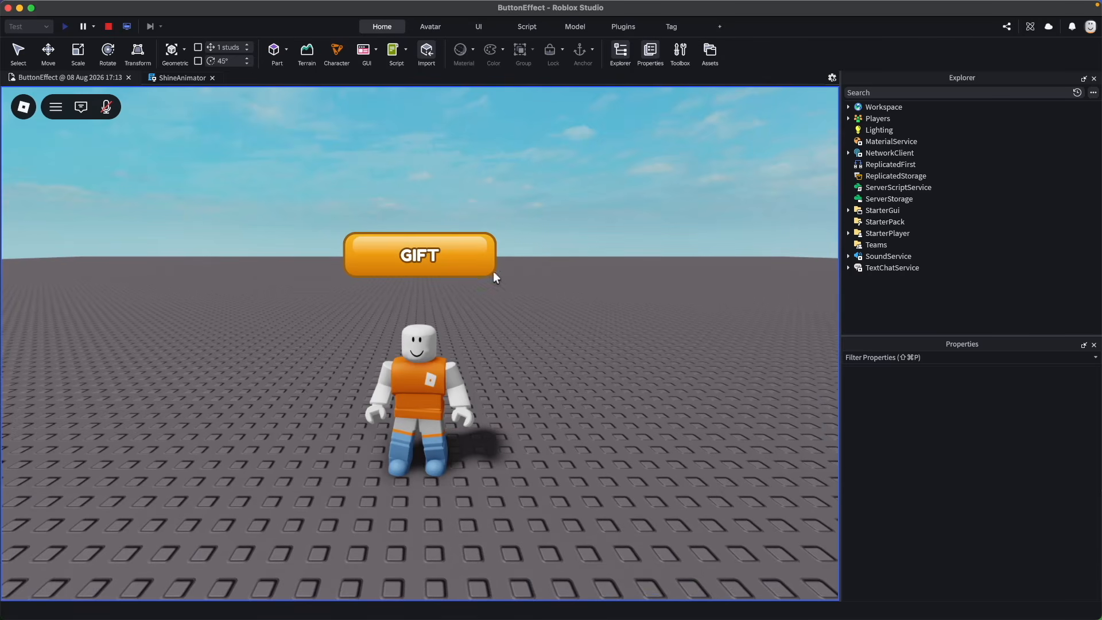
key(a)
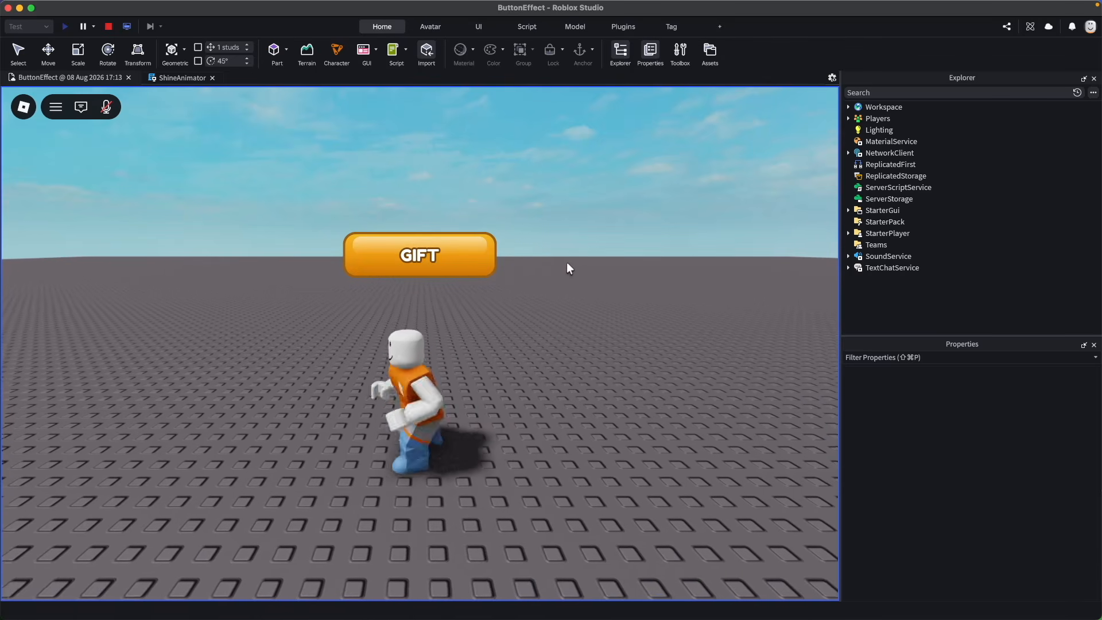
key(w)
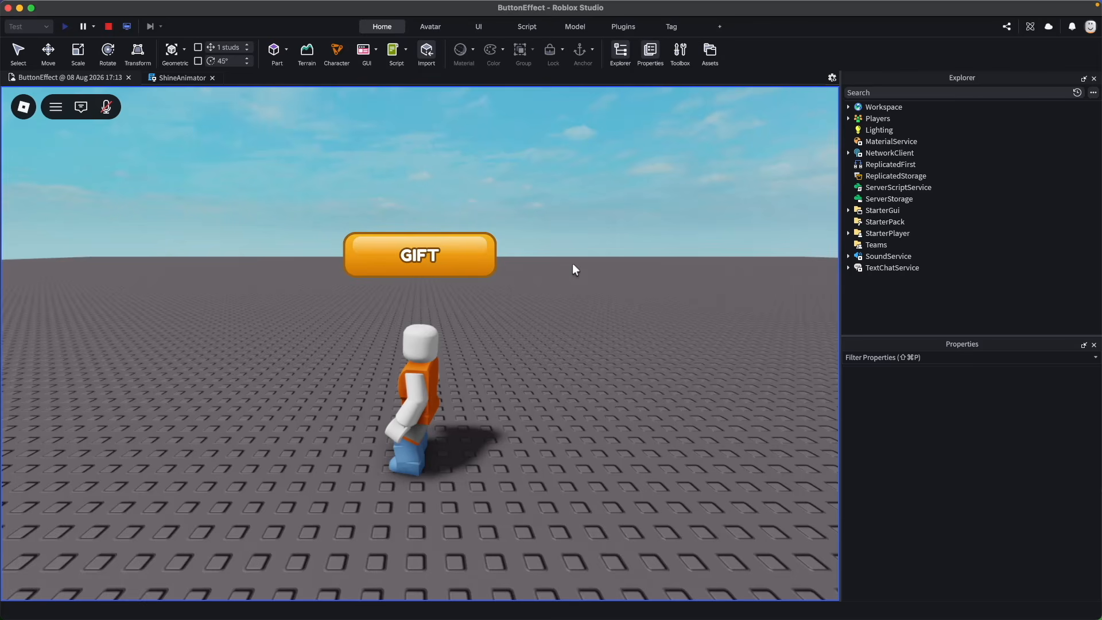
key(s)
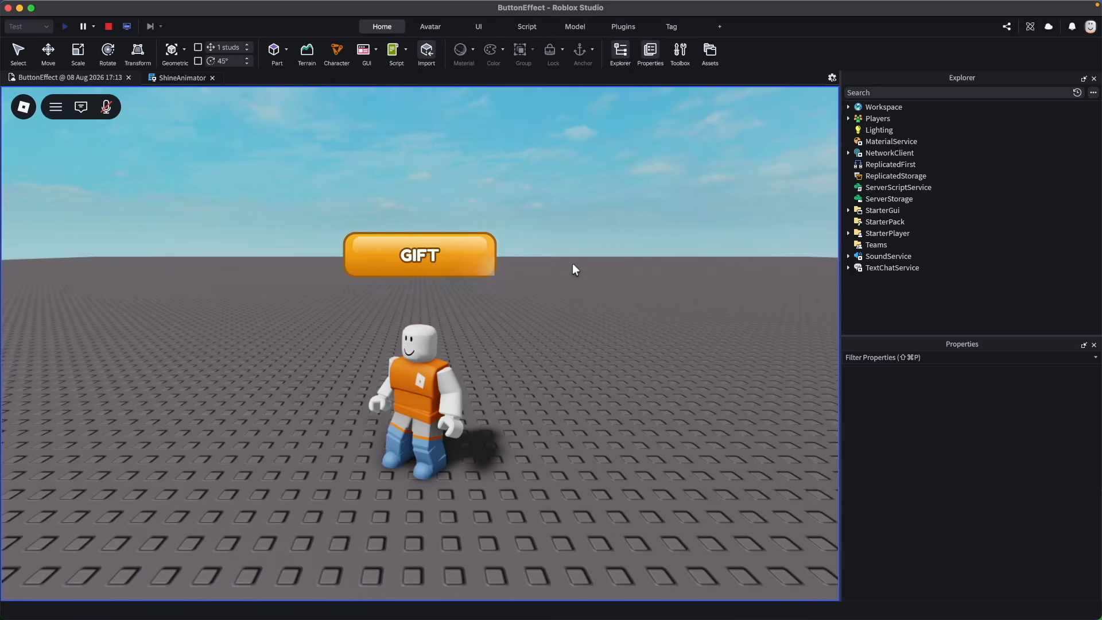
Run another playtest of the shine sweep with PAUSE at 1.0 in ShineAnimator, and stop it after checking the timing.
click(188, 79)
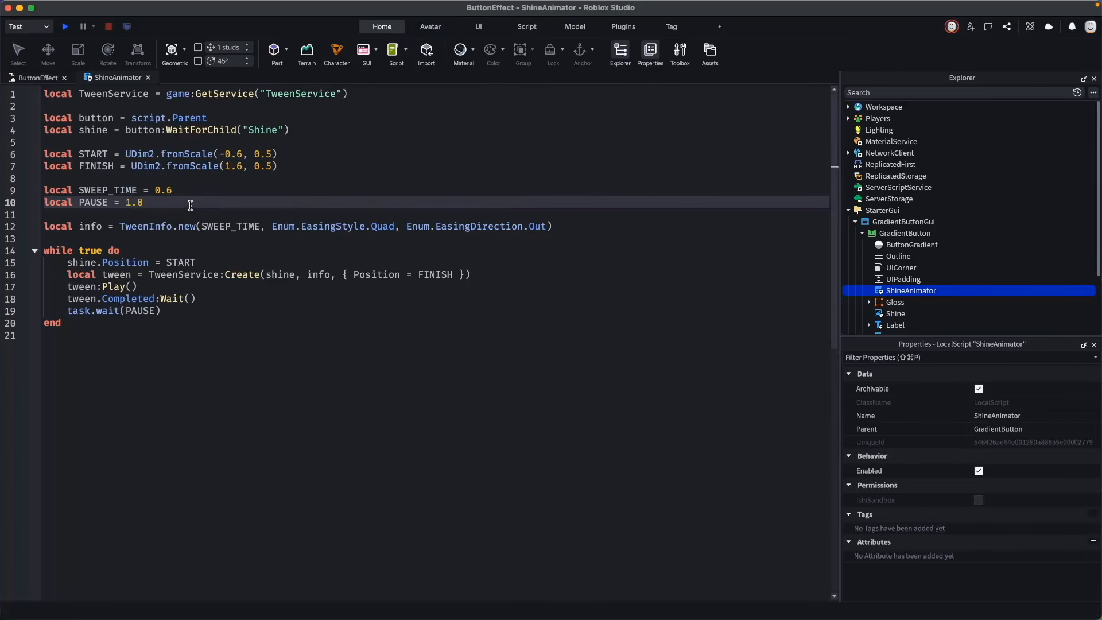
click(51, 81)
click(66, 31)
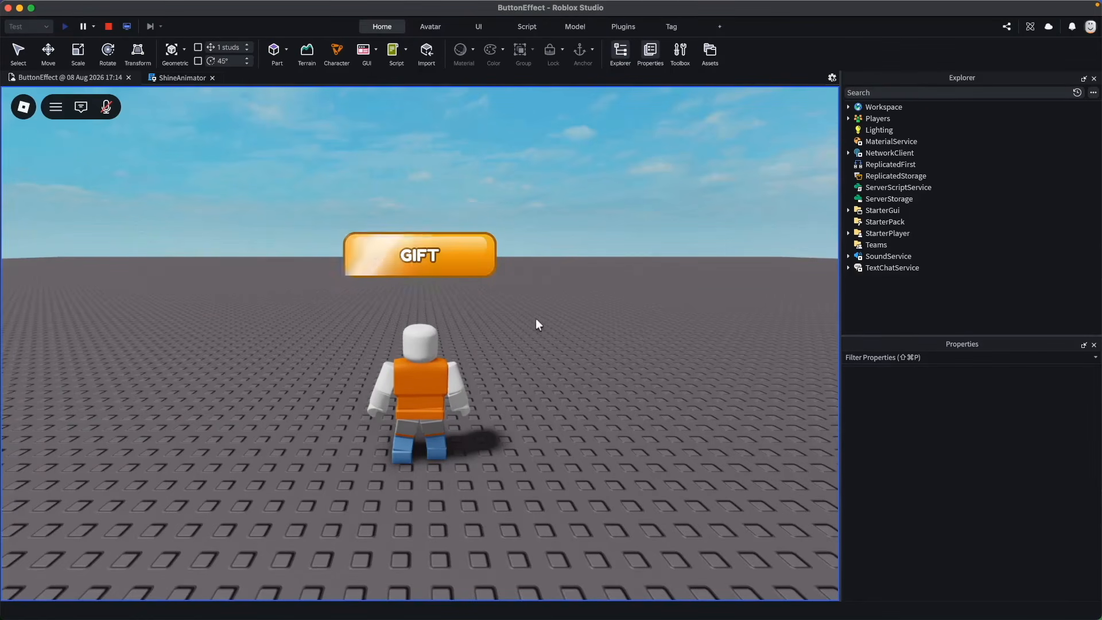
click(109, 27)
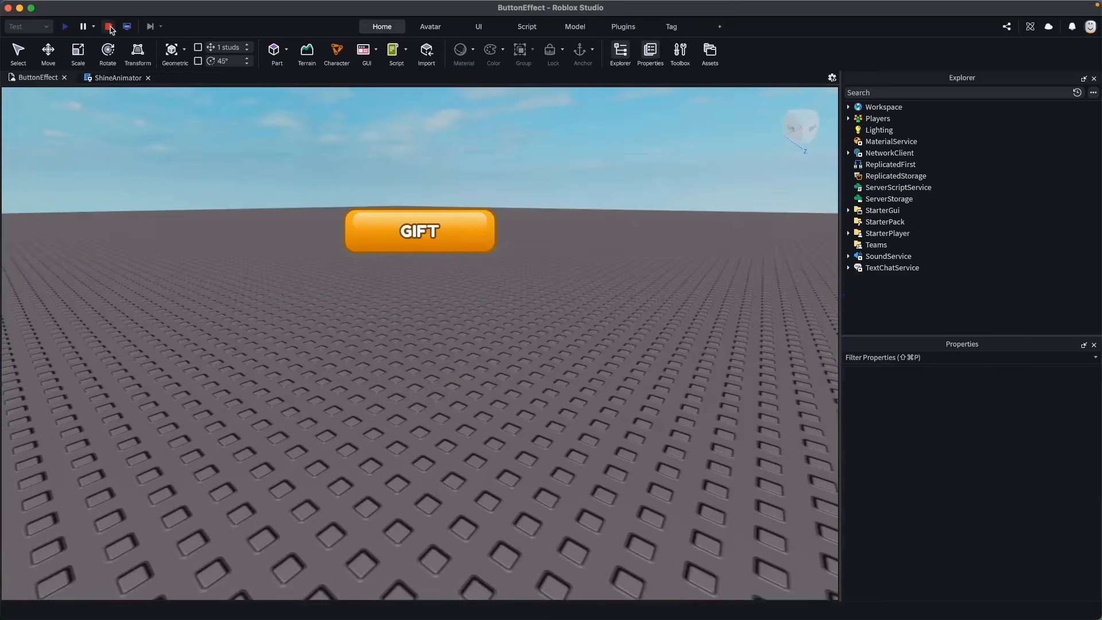
Set PAUSE to 2.0 in the ShineAnimator script and start a playtest to check the delay between sweeps.
key(BackSpace)
text(2.0)
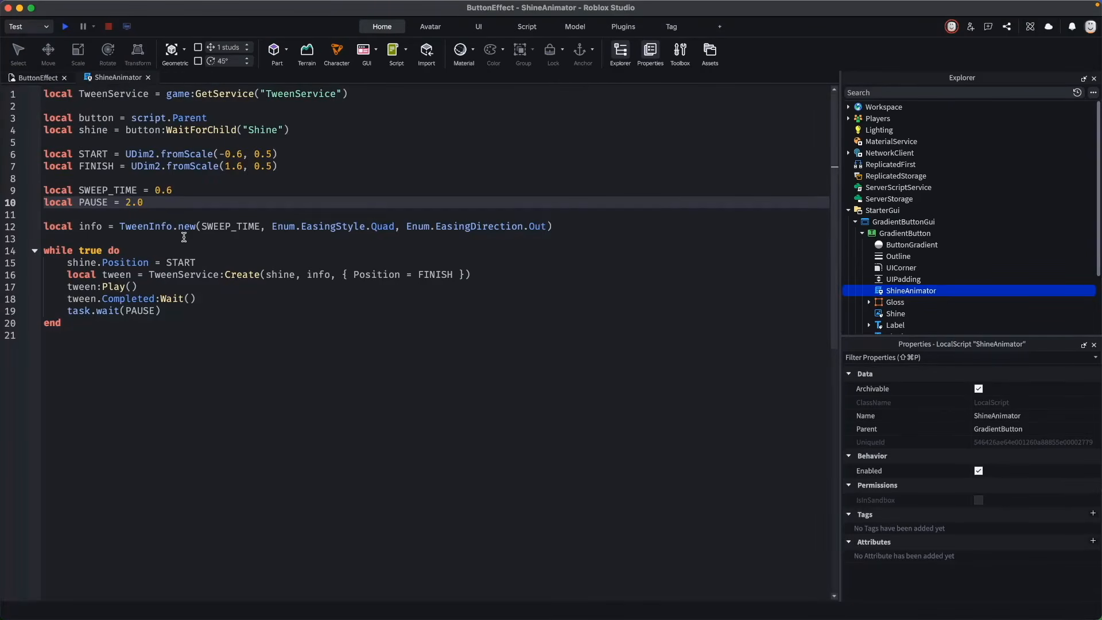
click(65, 27)
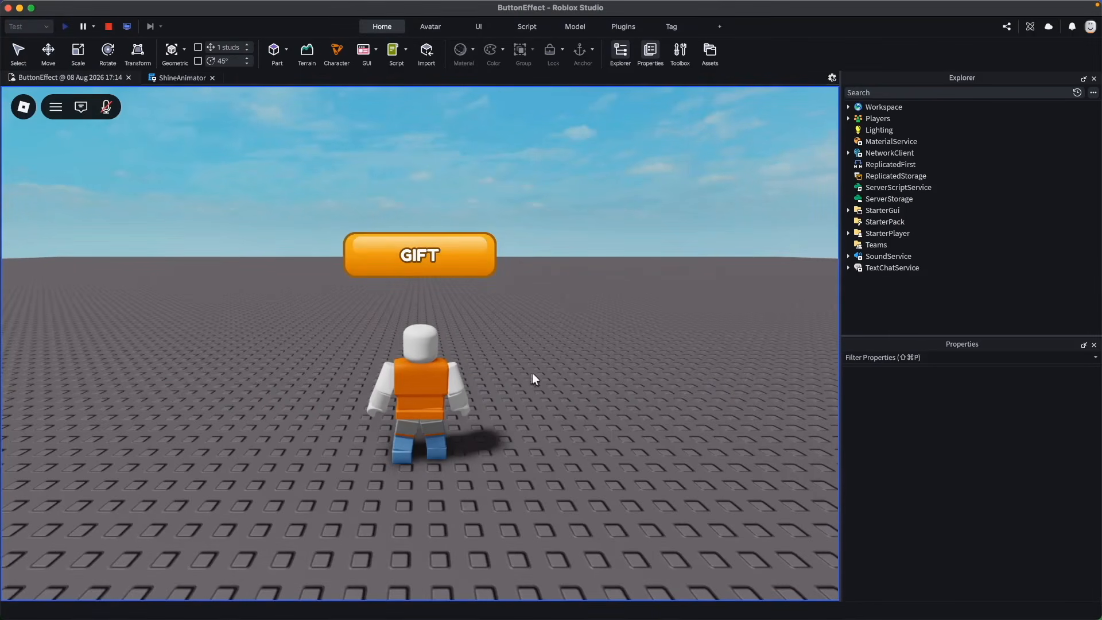